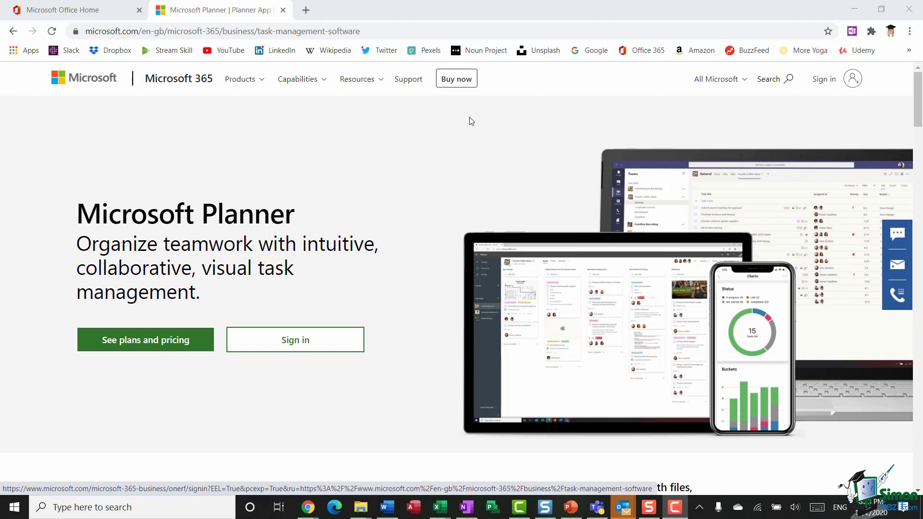
From Office Home, launch Planner via the All apps list to reach its recent plans hub.
click(87, 9)
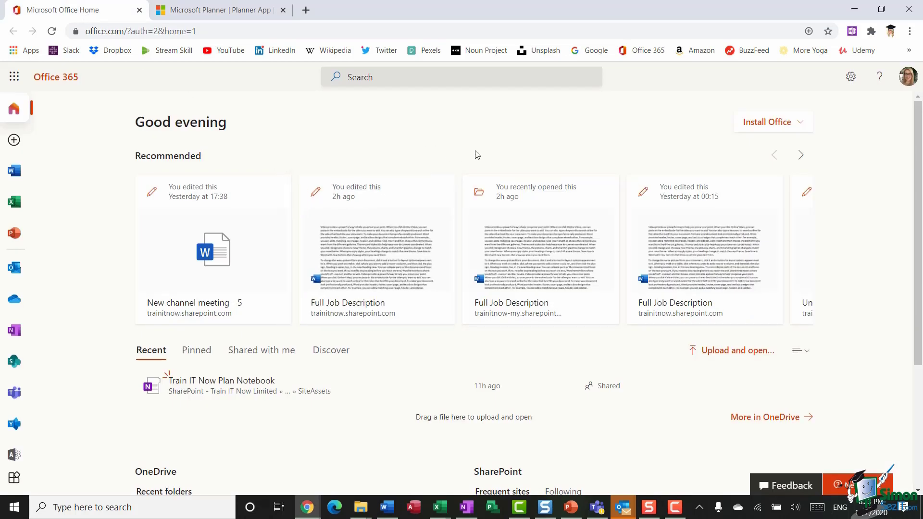
click(15, 77)
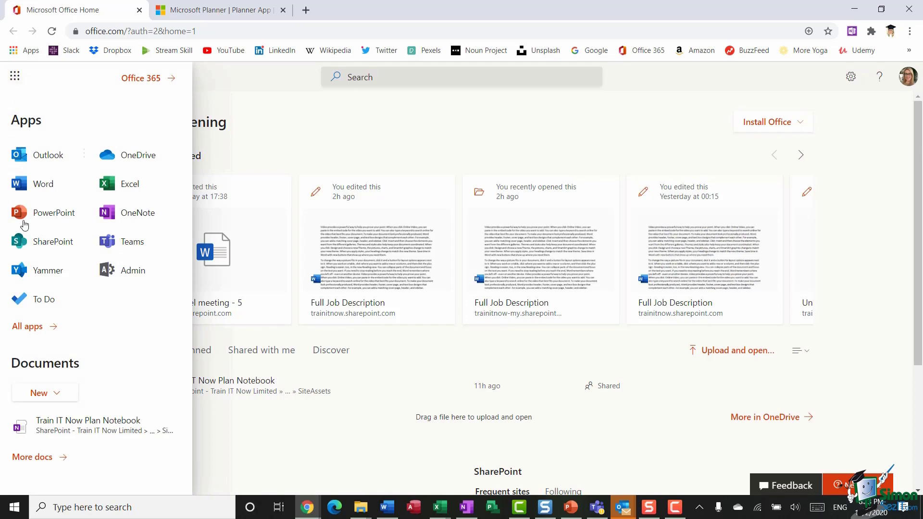
click(30, 326)
scroll(82, 302, down, 9)
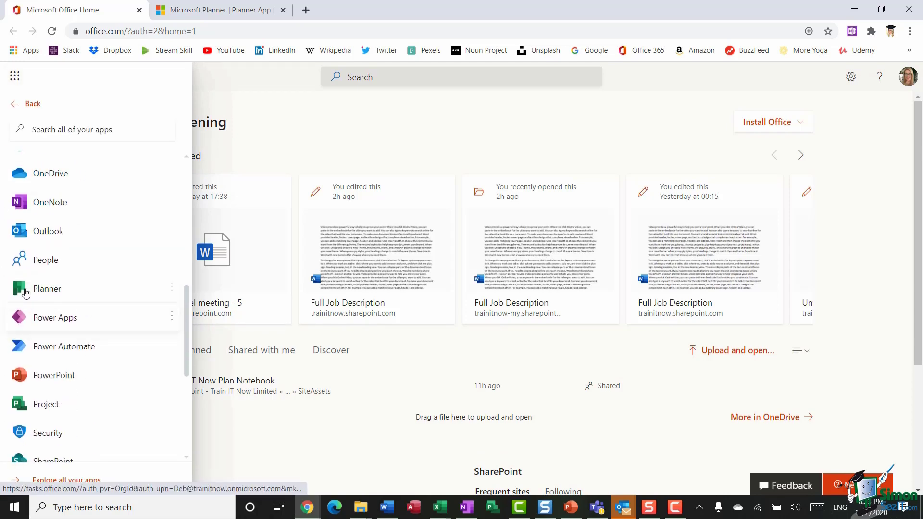
click(65, 293)
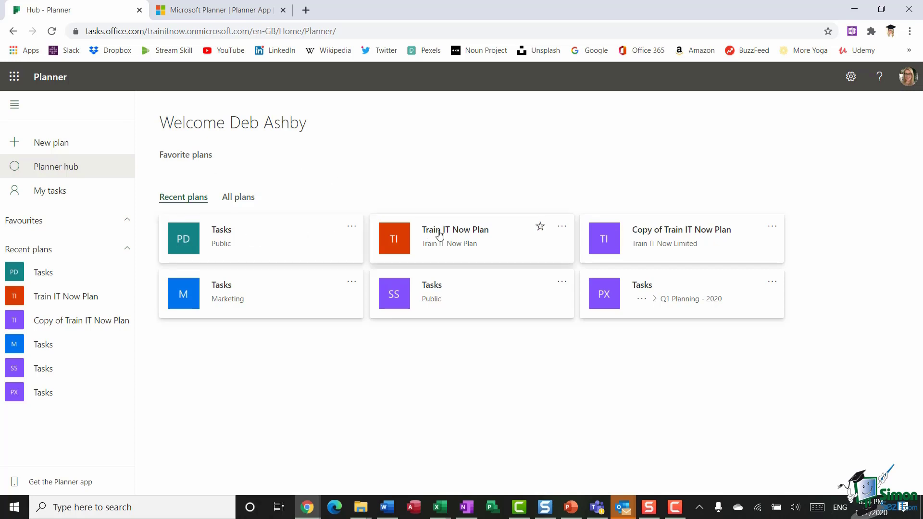
click(231, 199)
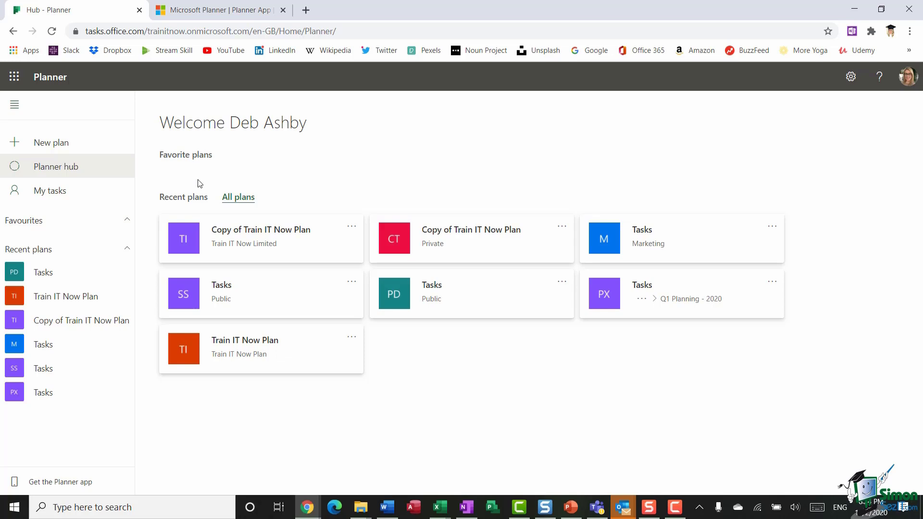
click(185, 199)
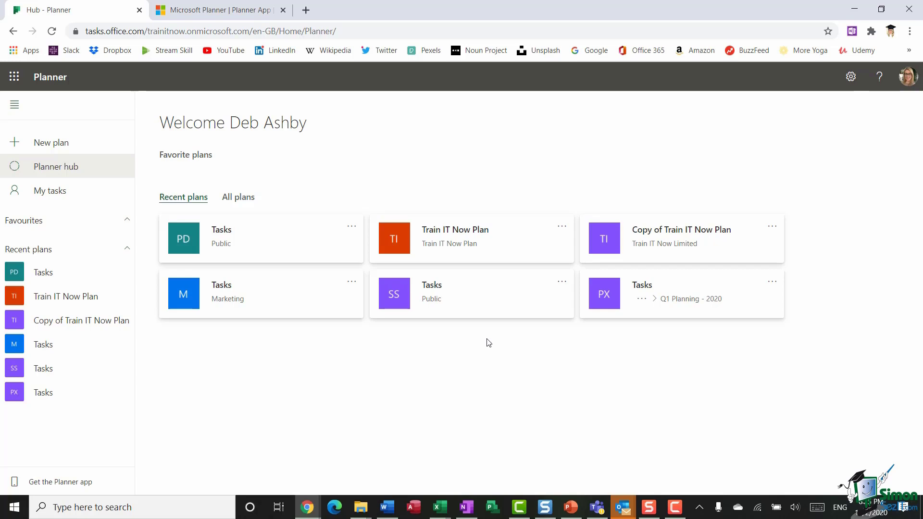
Create a new private plan named 'Simon Sez IT'.
click(69, 144)
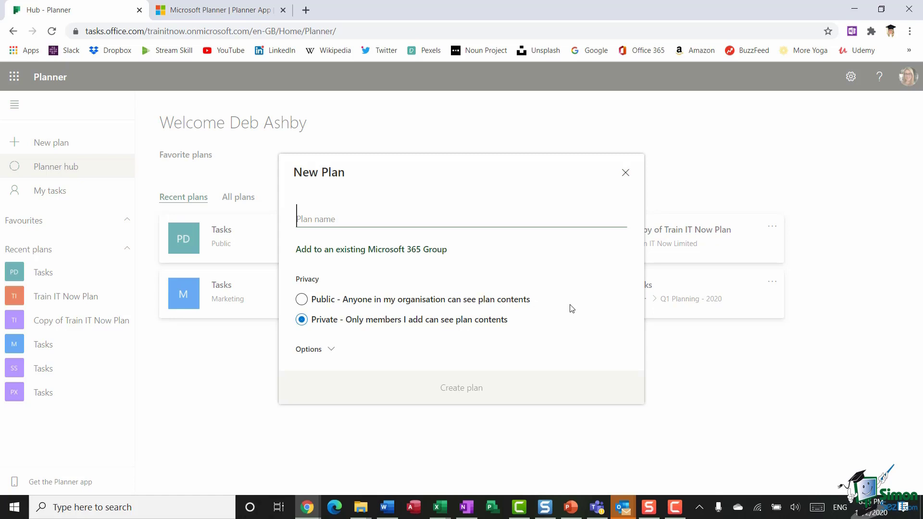
text(Simohn)
key(BackSpace)
key(BackSpace)
text(n Sez IT)
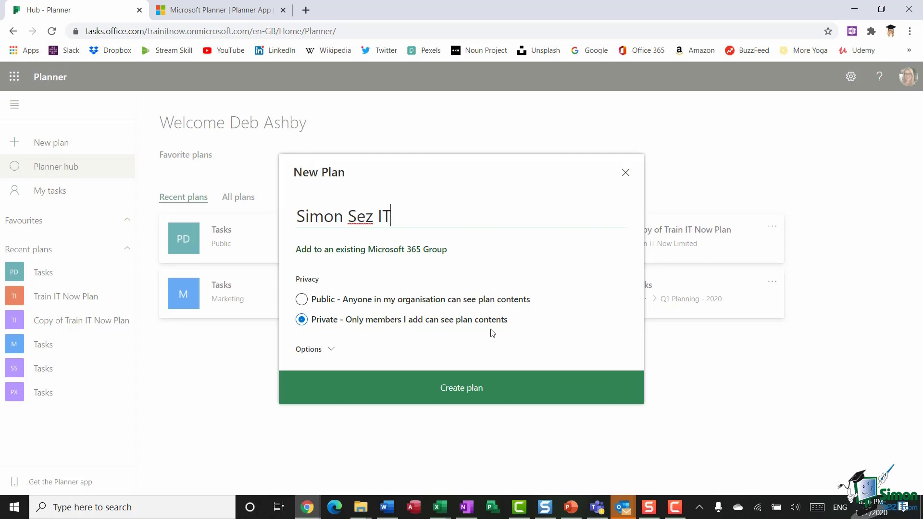
click(332, 351)
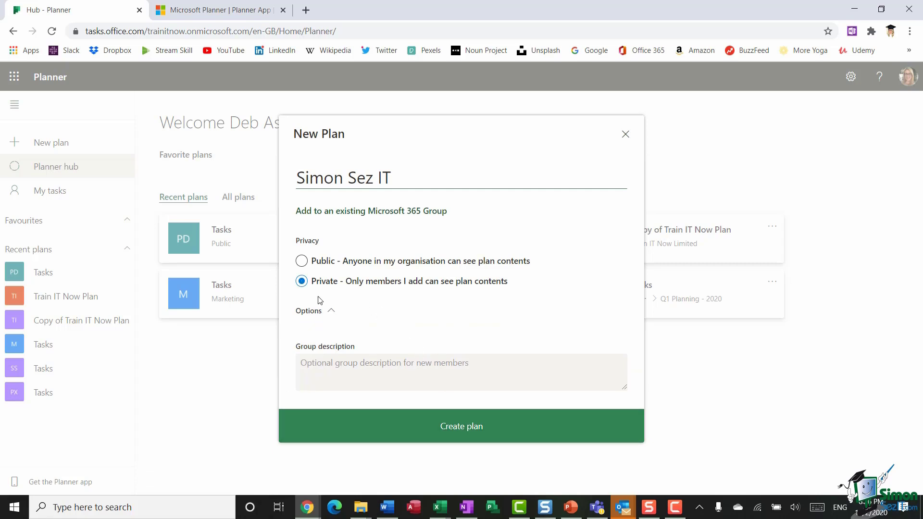
click(475, 434)
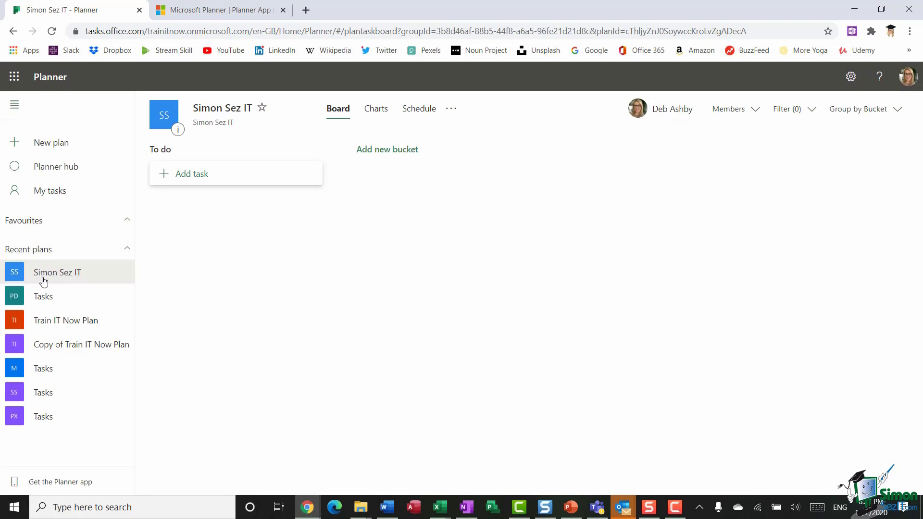
Open the Simon Sez IT board from the All plans list in the Planner hub.
click(55, 169)
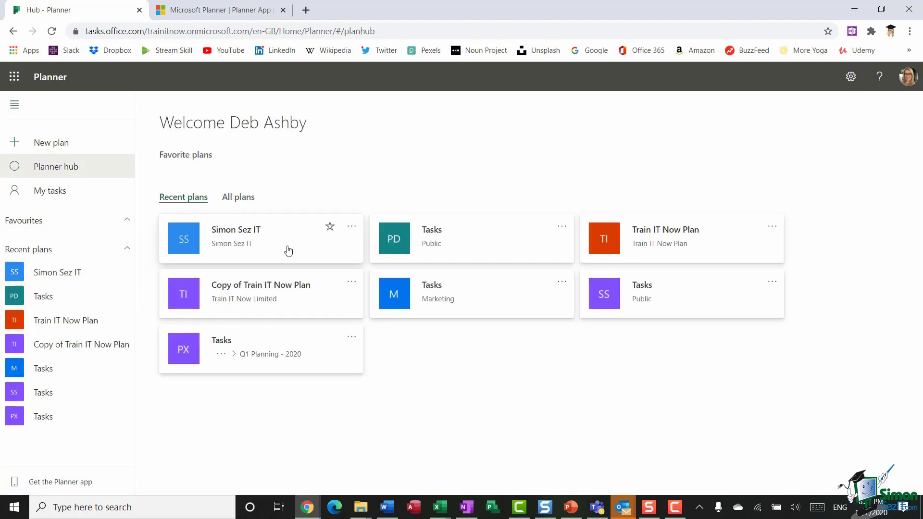
click(241, 198)
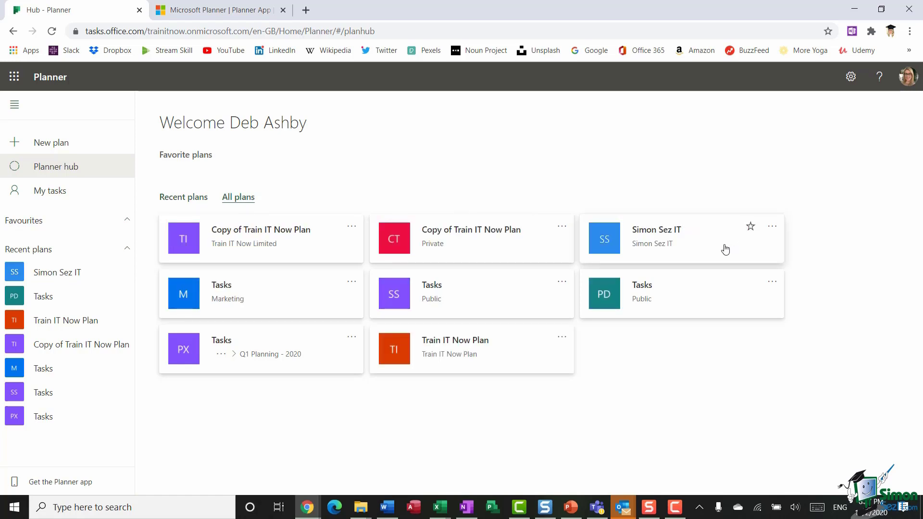
click(665, 239)
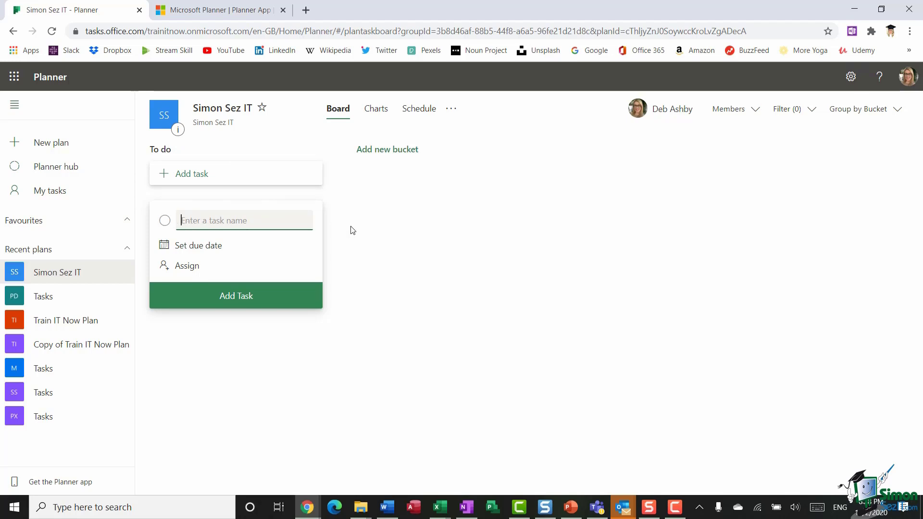
Add an unassigned 'Create reference guide' task due 9 November to the To do bucket.
text(Create reference guide)
click(206, 250)
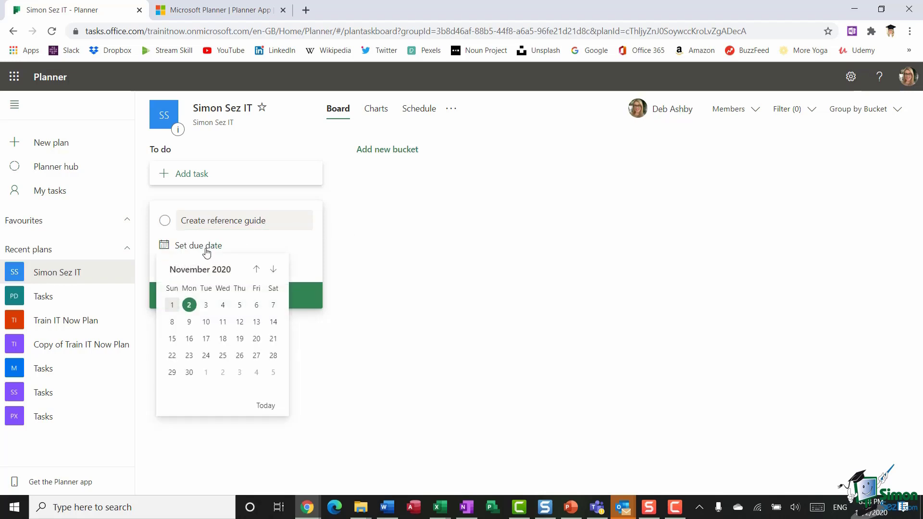
click(189, 322)
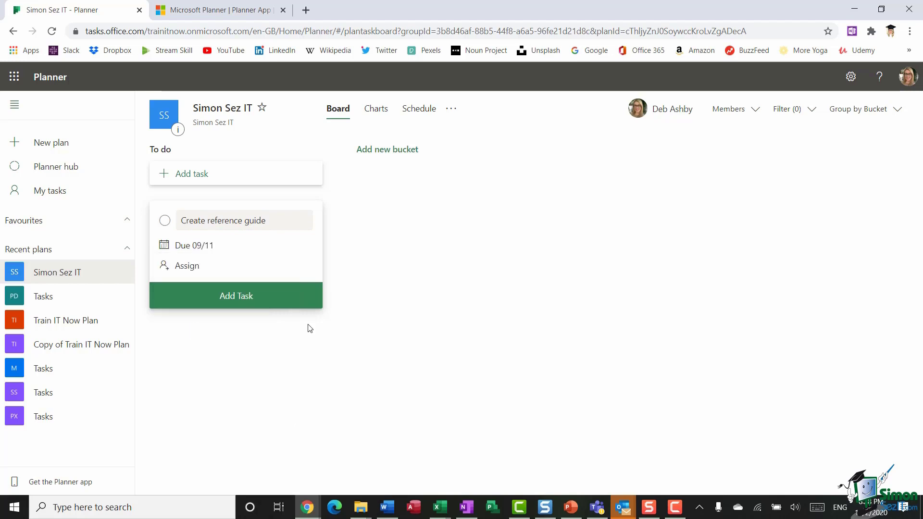
click(192, 268)
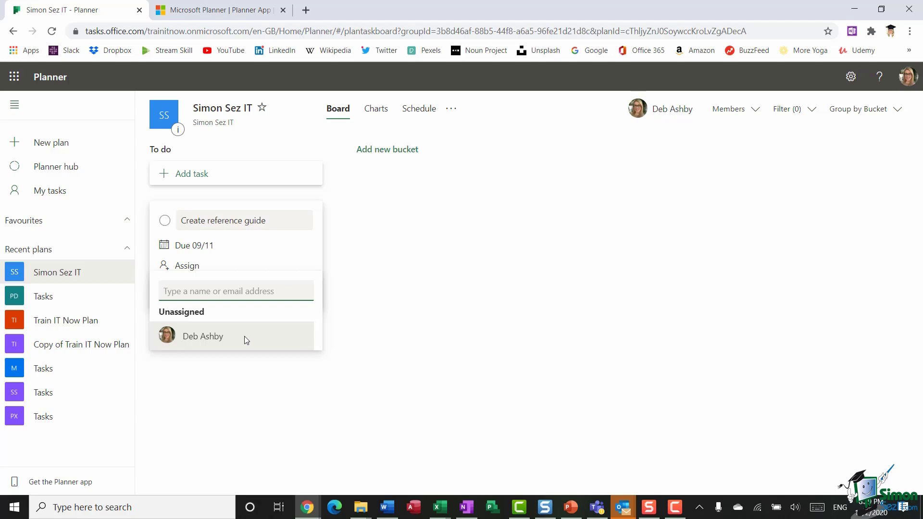
click(377, 268)
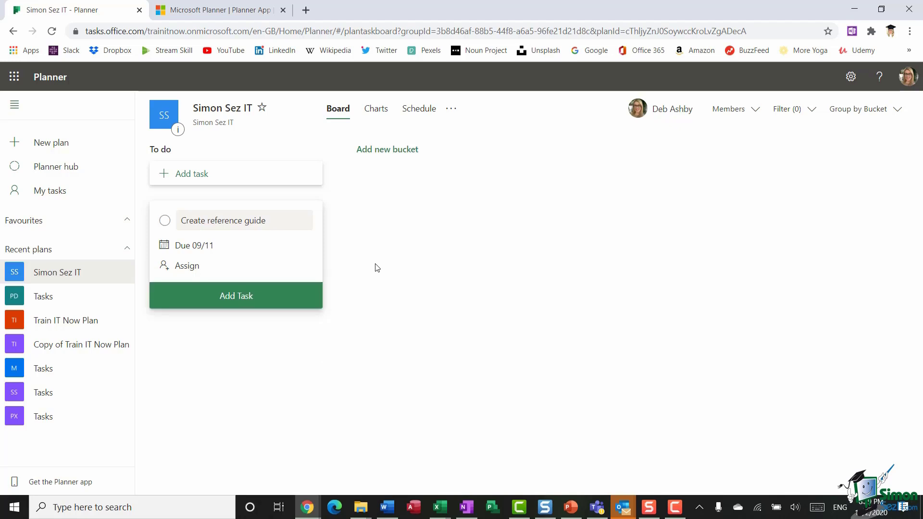
click(248, 304)
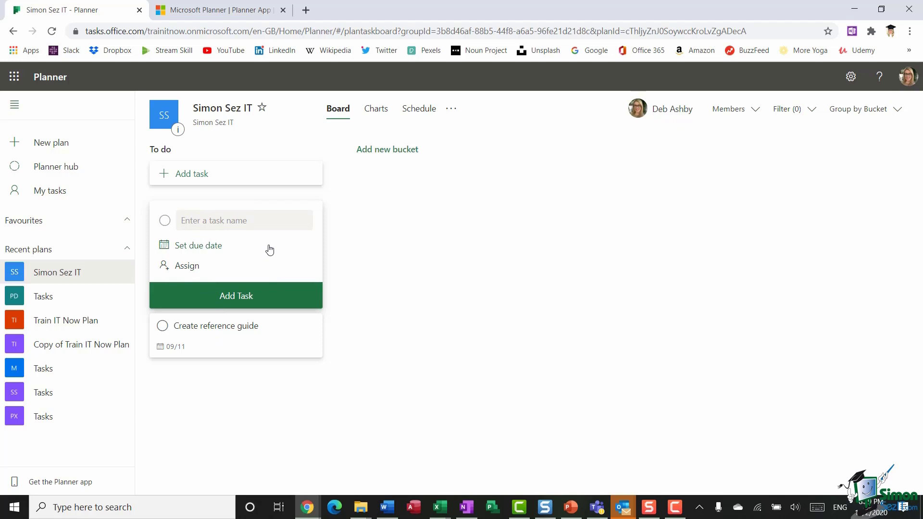
Add a 'Webinar' task due 10 November, assigned to yourself.
click(201, 219)
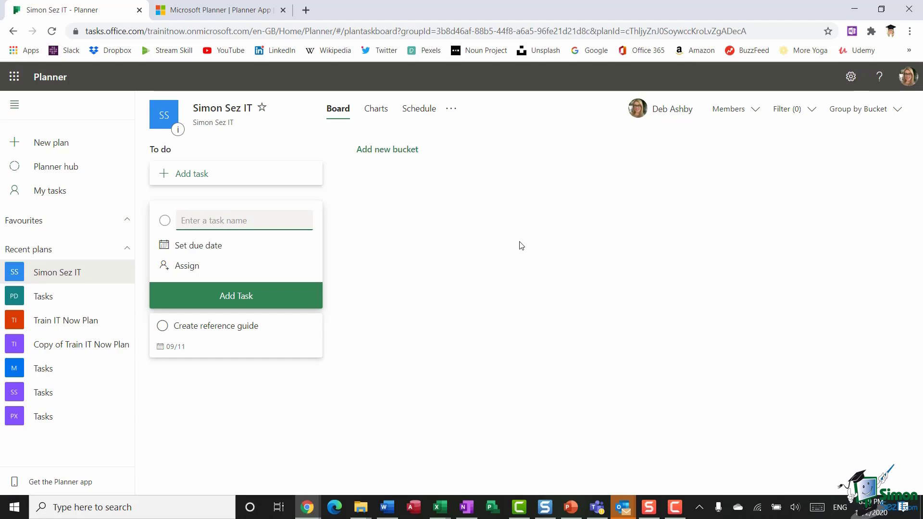
text(Webinar)
click(219, 246)
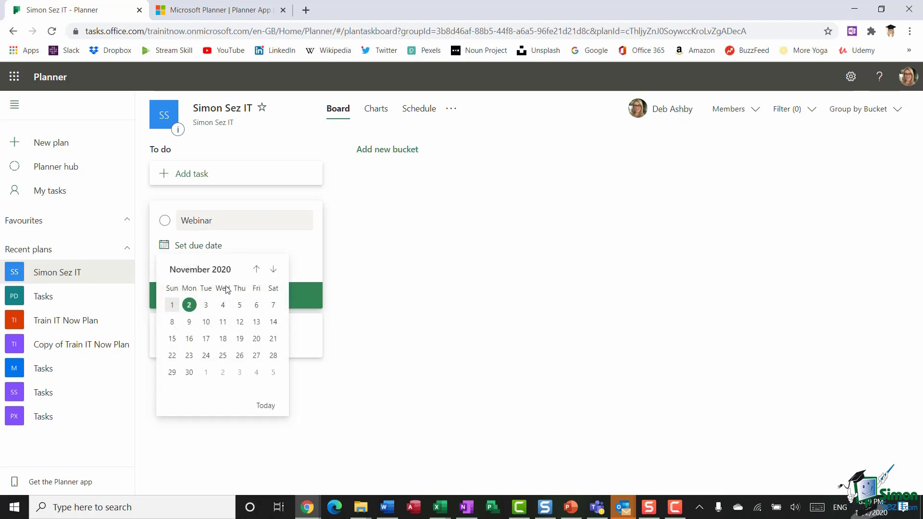
click(206, 322)
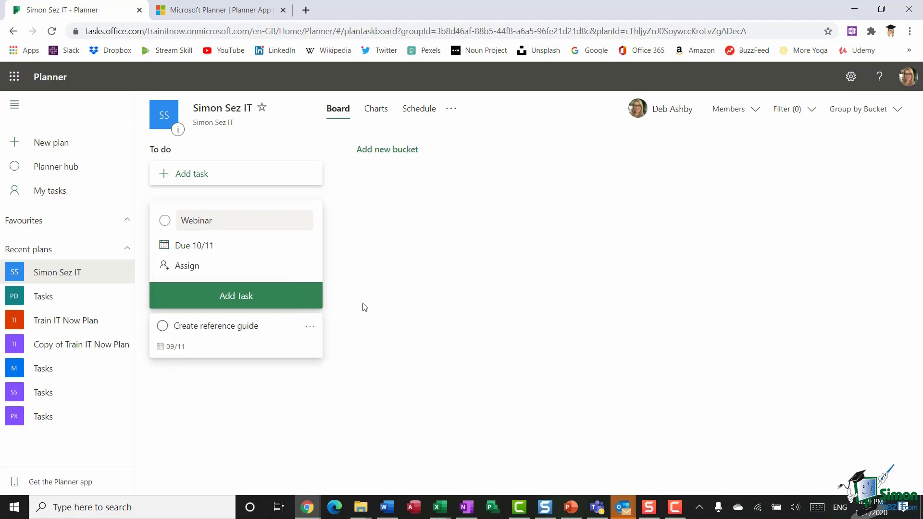
click(187, 268)
click(206, 344)
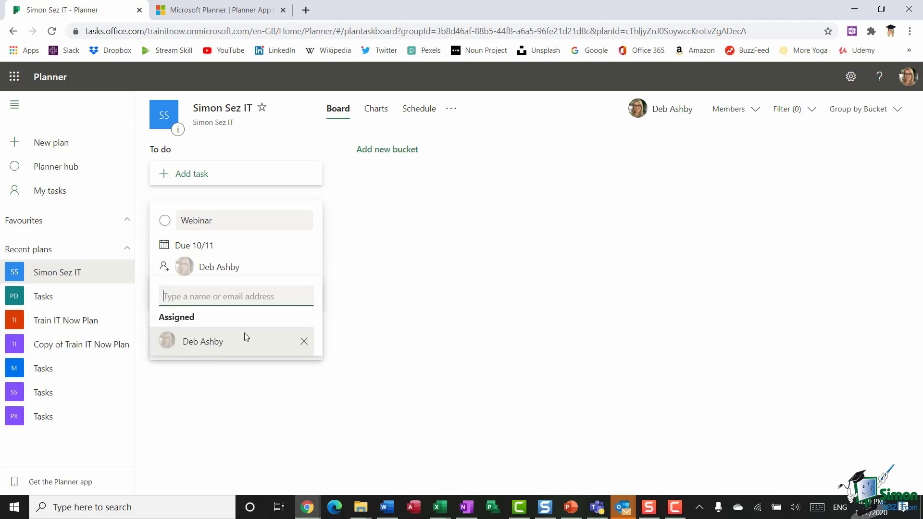
click(447, 319)
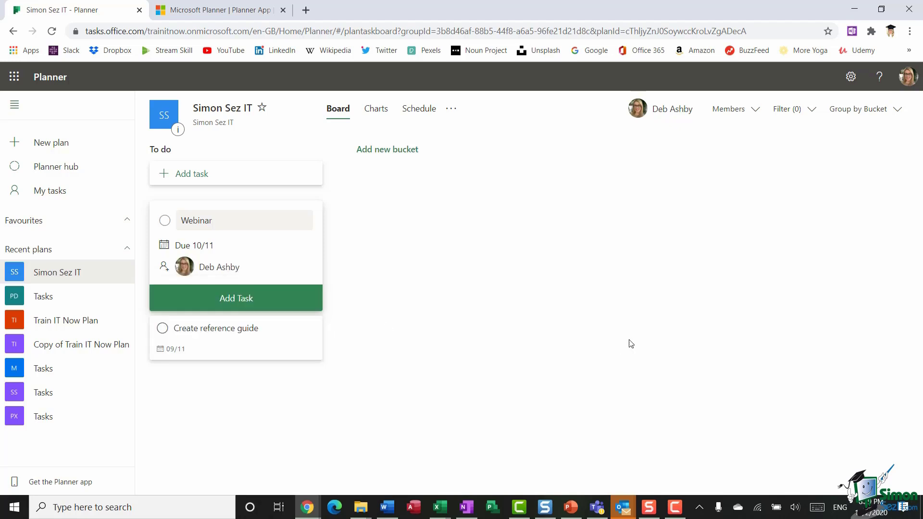
click(254, 302)
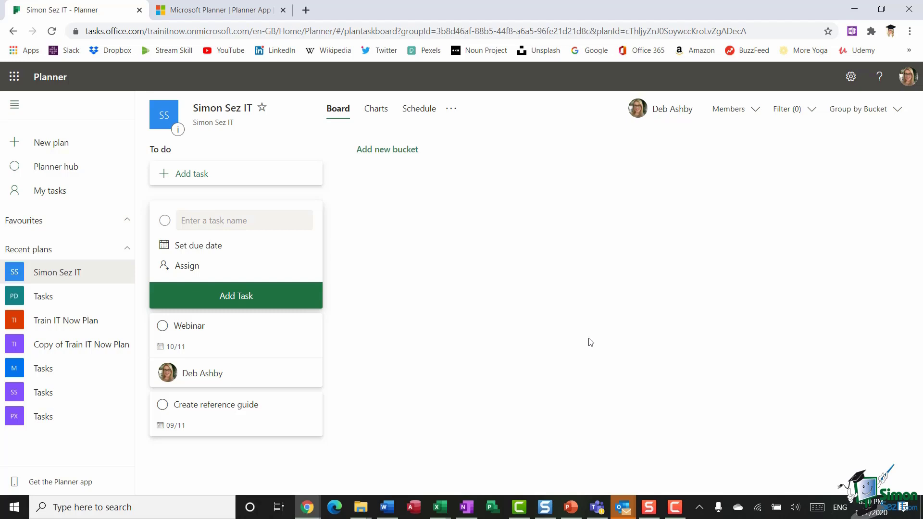
Add two colleagues as members of the Simon Sez IT plan.
click(757, 114)
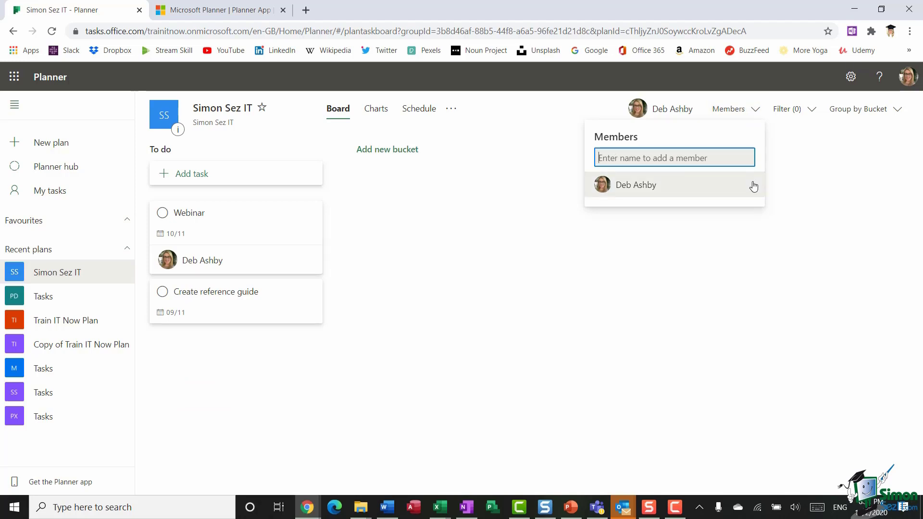
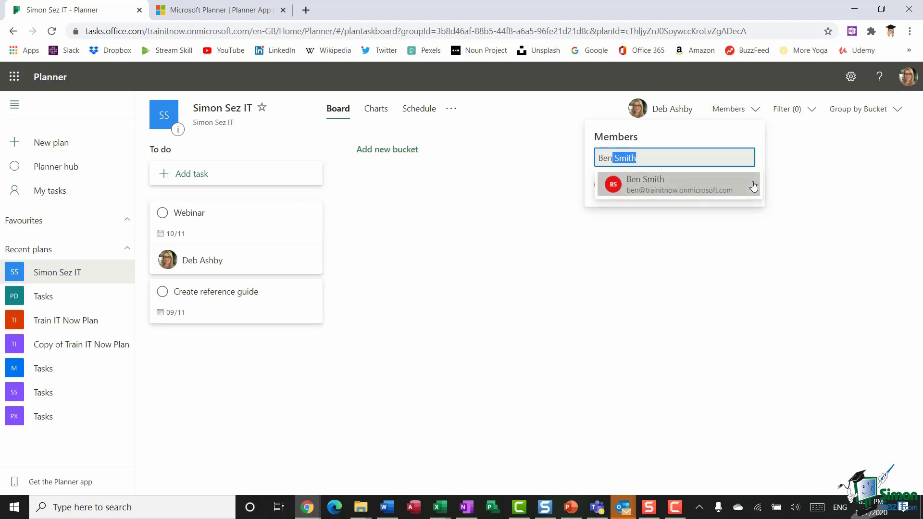
click(687, 183)
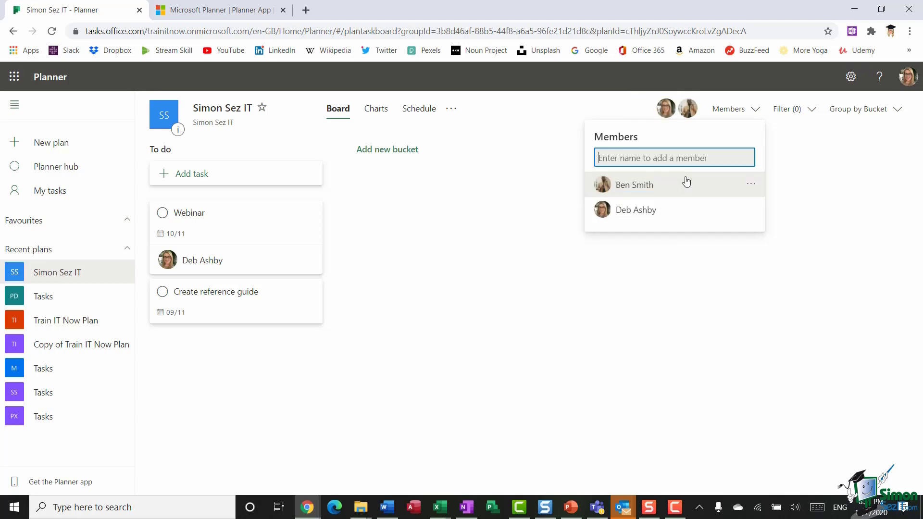
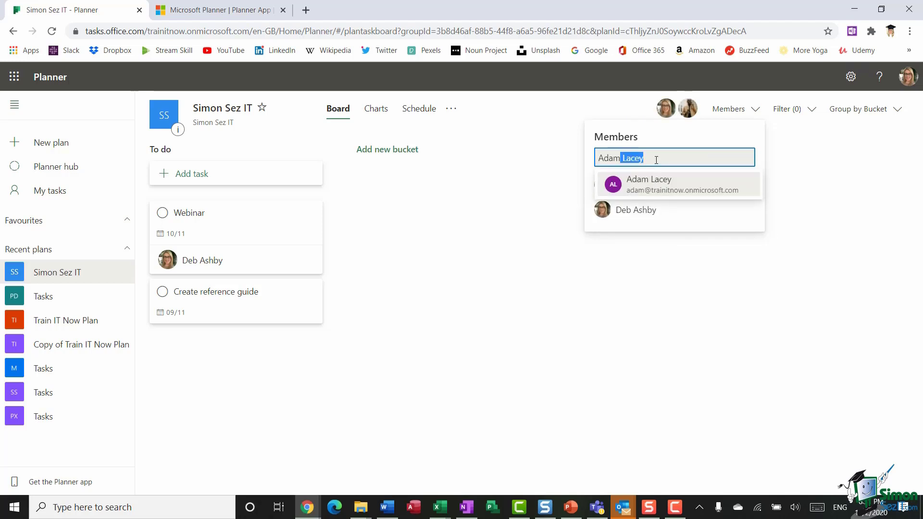
click(662, 181)
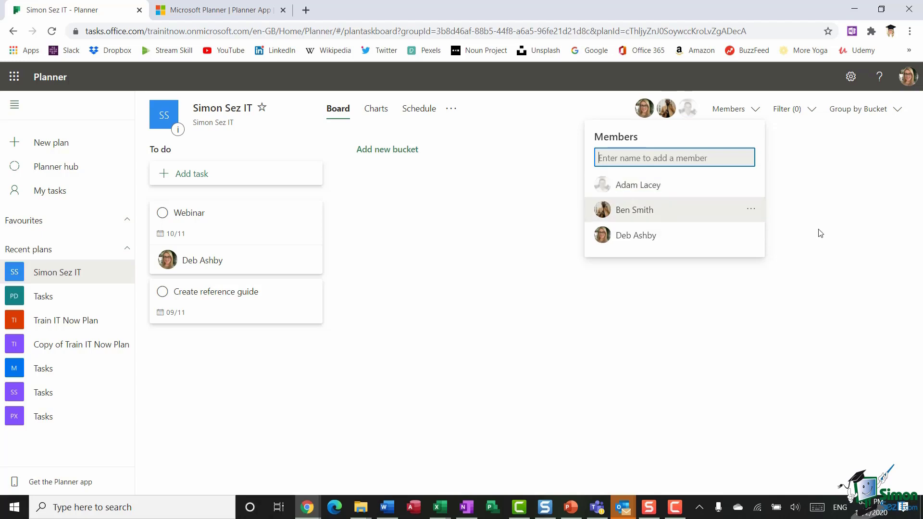
click(840, 194)
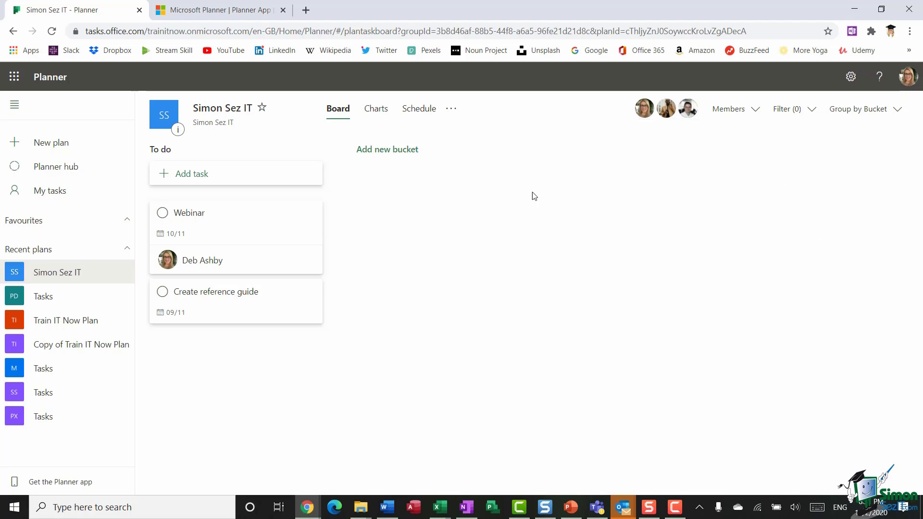
Assign the 'Create reference guide' task to the newly added plan member.
click(310, 292)
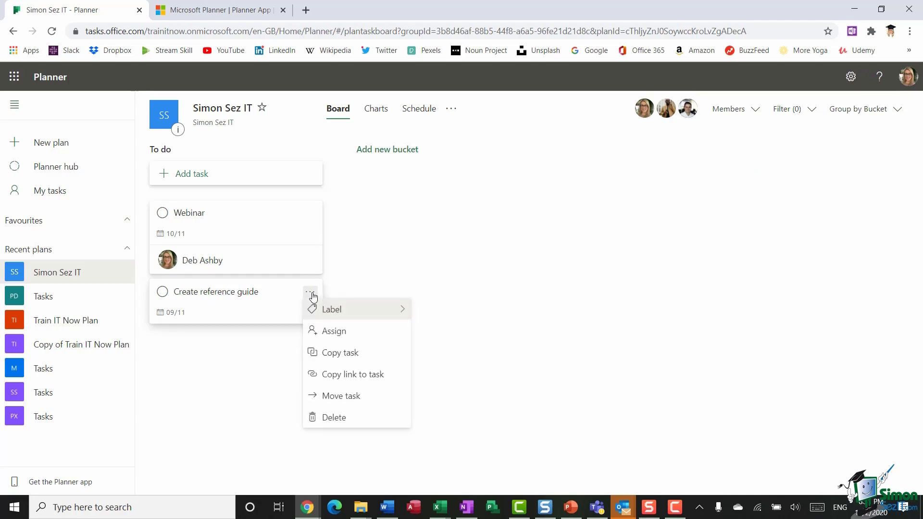
click(342, 331)
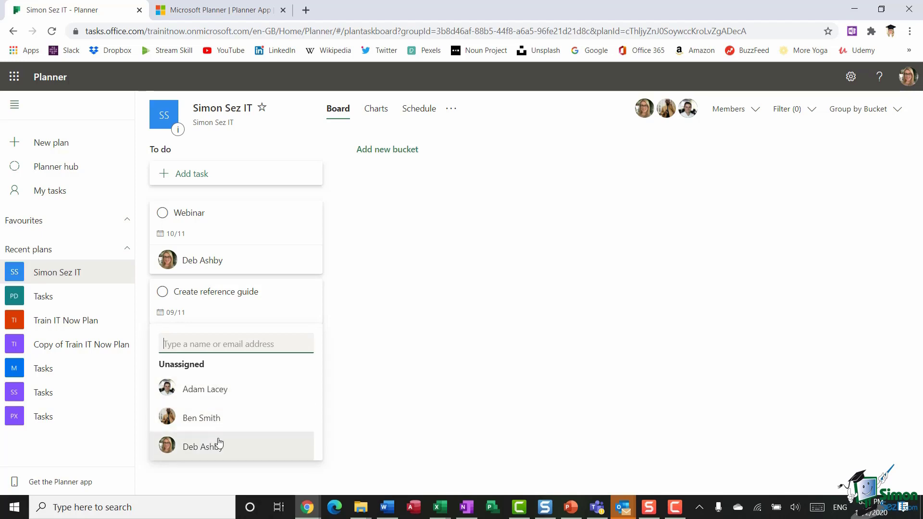
click(194, 392)
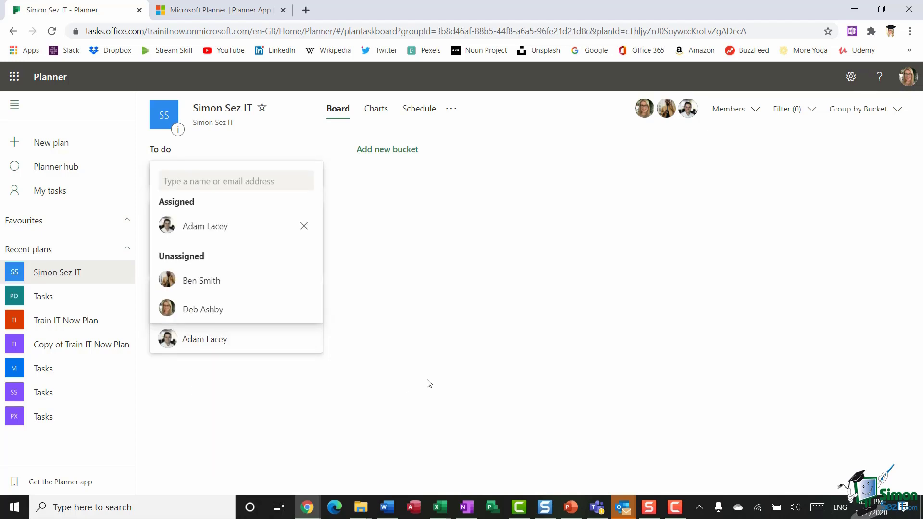
click(428, 383)
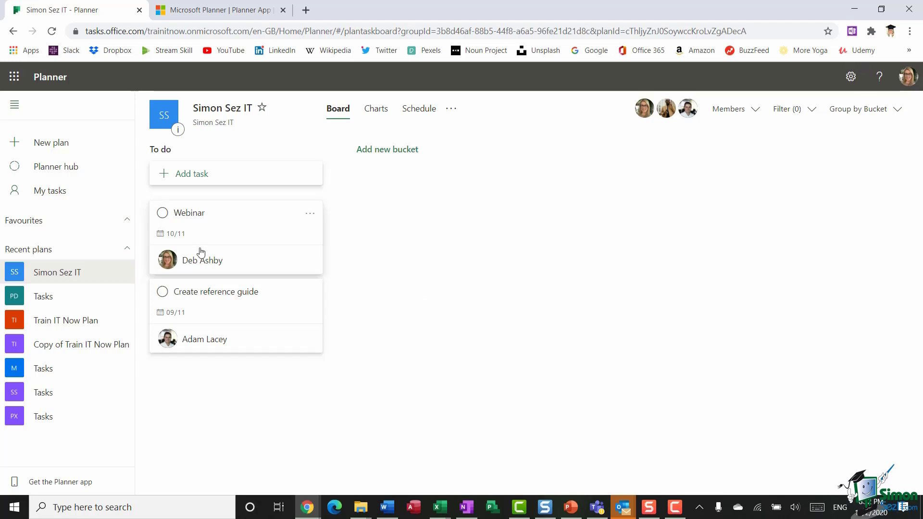
click(229, 232)
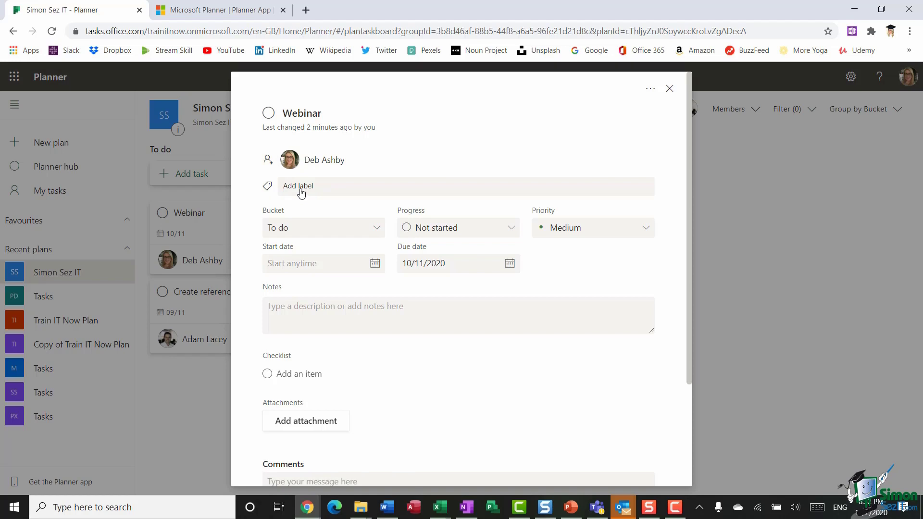
Rename the Pink label to 'Meetings' and the Red label to 'Project A'.
click(301, 192)
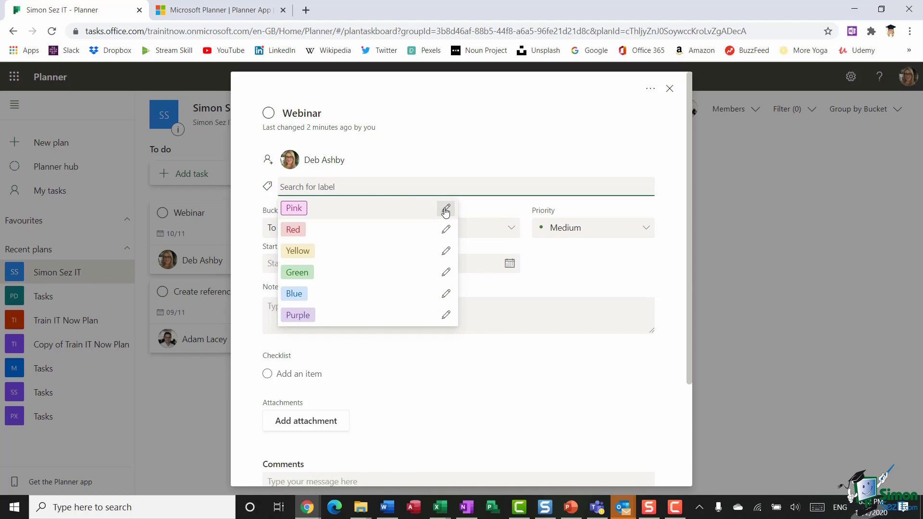
click(446, 211)
key(BackSpace)
key(BackSpace)
key(BackSpace)
text(Meetings)
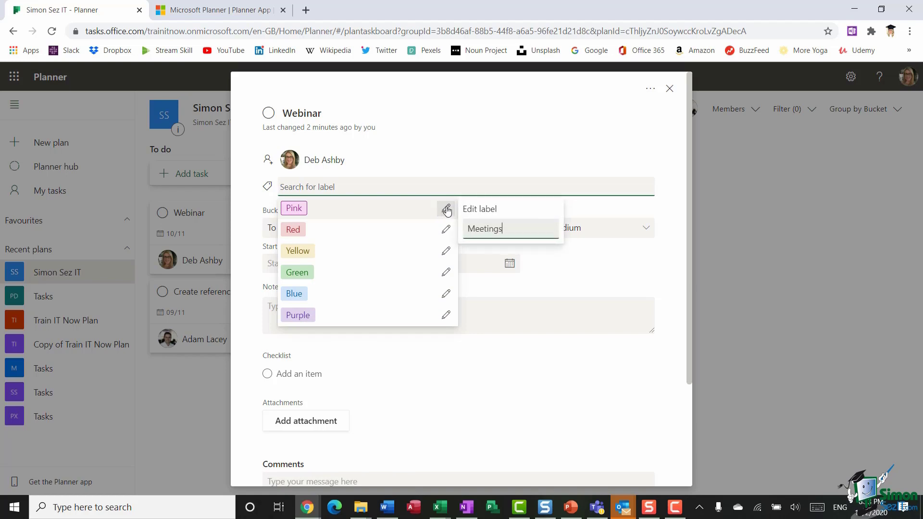
key(Return)
click(446, 229)
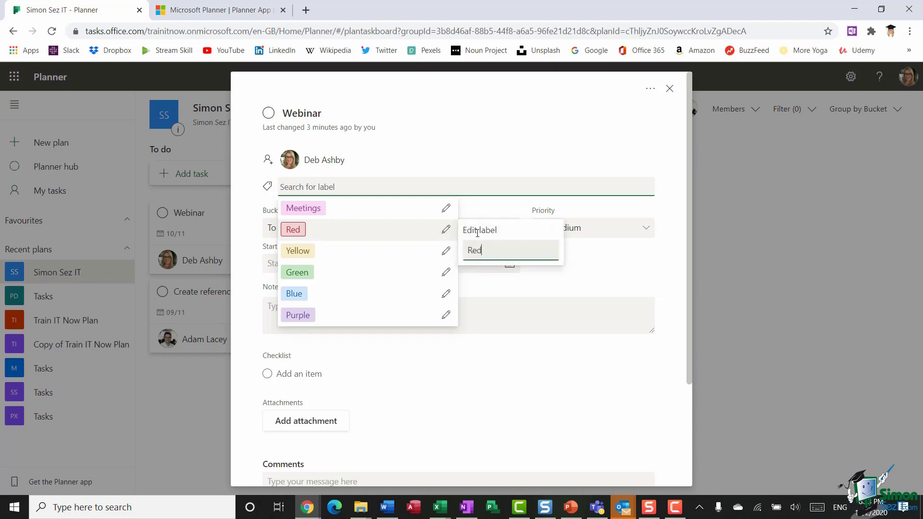
key(BackSpace)
key(BackSpace)
key(BackSpace)
text(C)
key(BackSpace)
text(Project A)
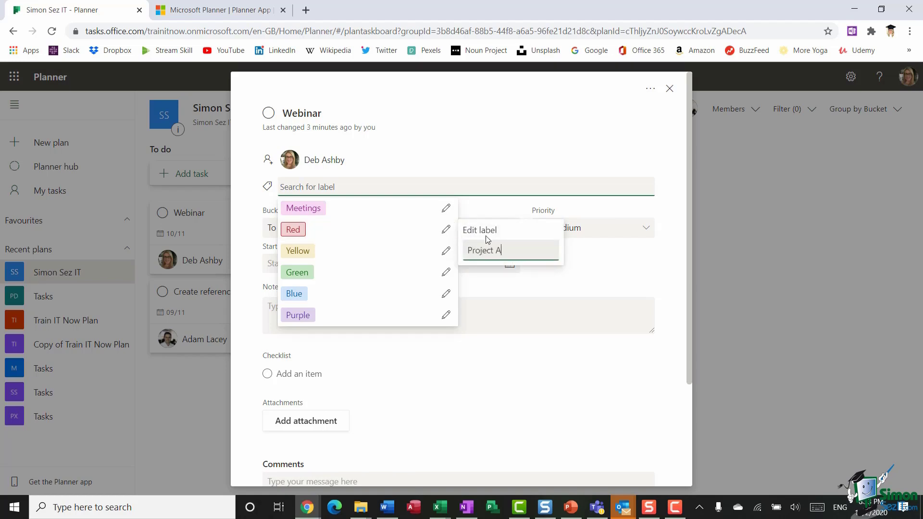
key(Return)
Rename the Yellow label to 'Webinars' and apply it to the Webinar task.
click(446, 251)
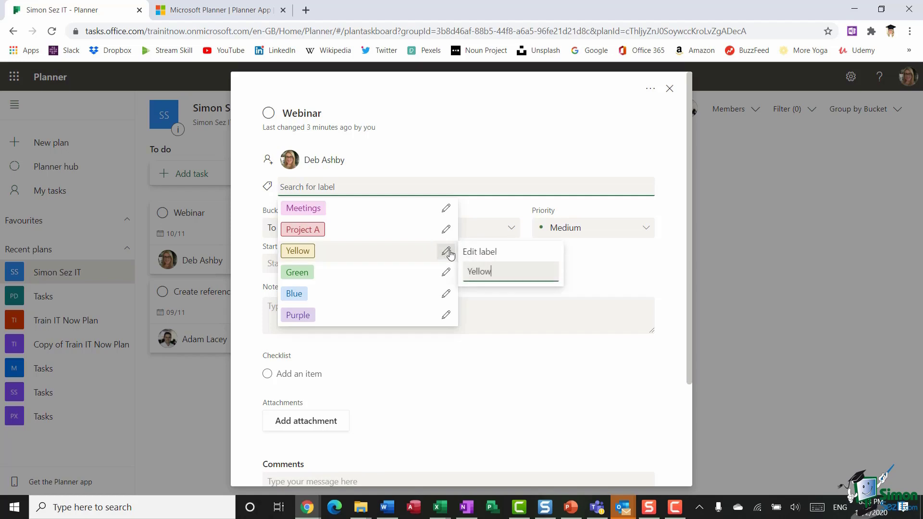
key(BackSpace)
key(BackSpace)
key(BackSpace)
text(Webinars)
key(Return)
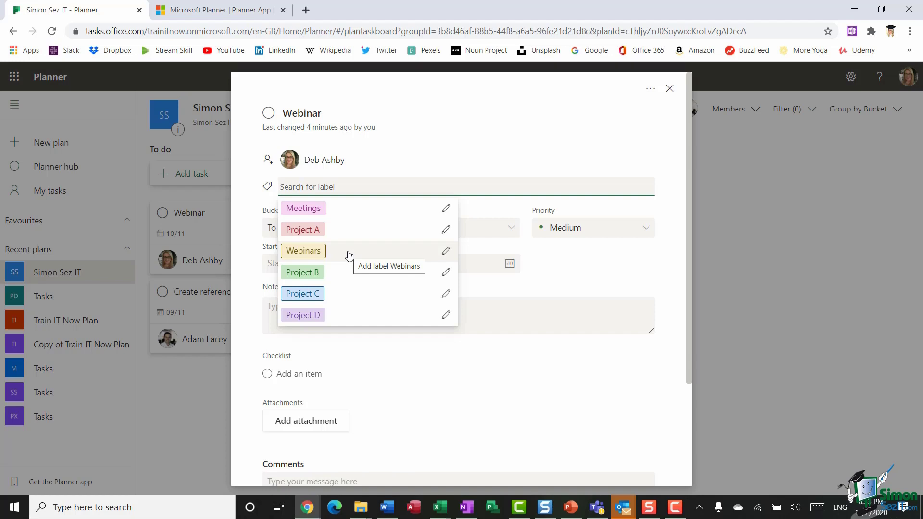
click(349, 255)
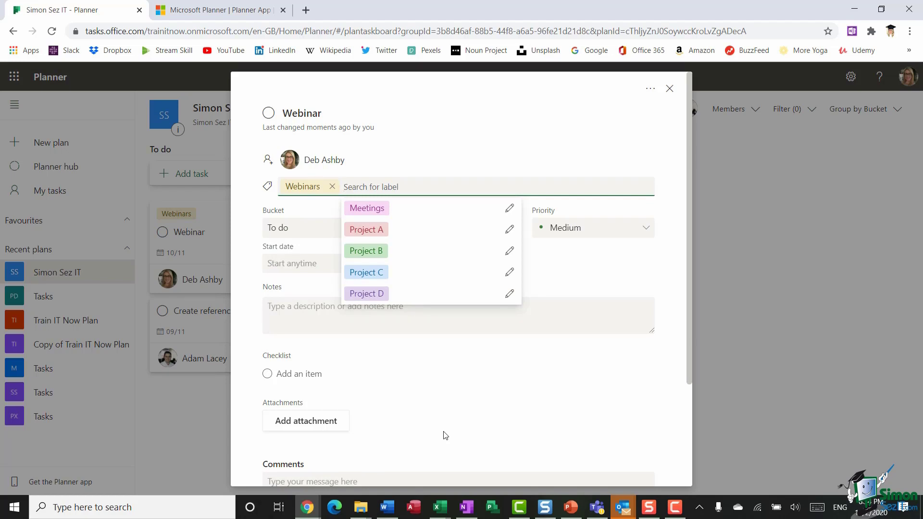
click(446, 398)
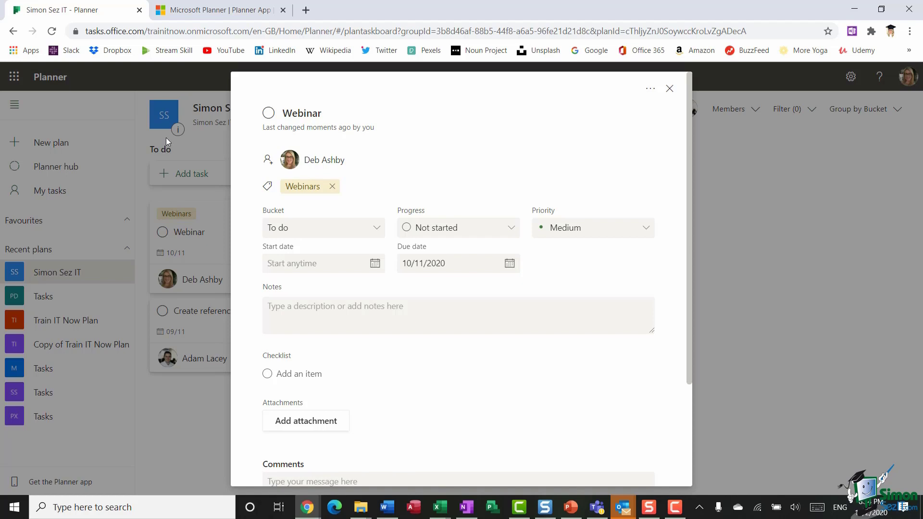
Check the Webinar task's bucket and progress options, leaving them unchanged at Not started.
click(379, 230)
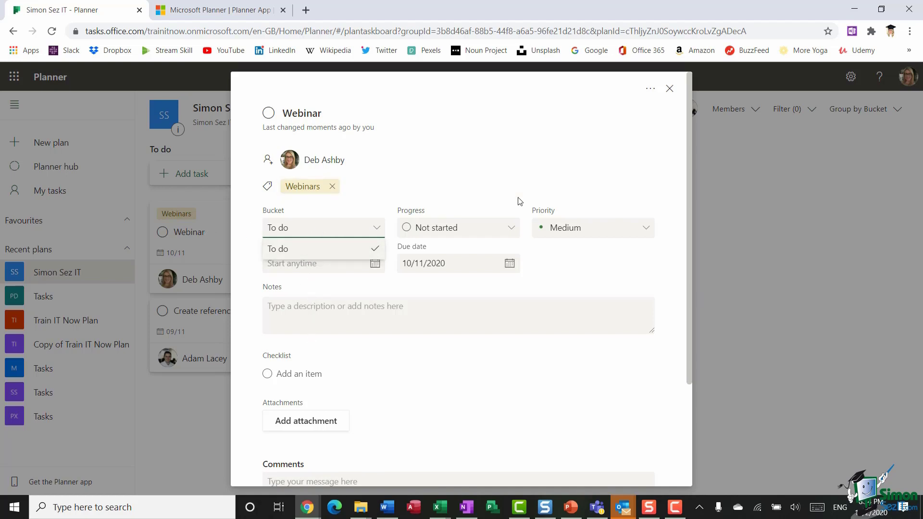
click(452, 361)
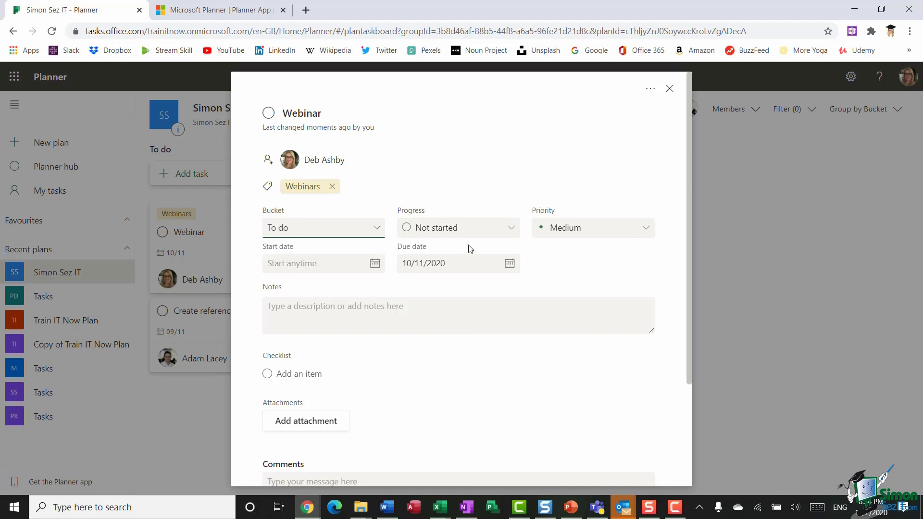
click(513, 232)
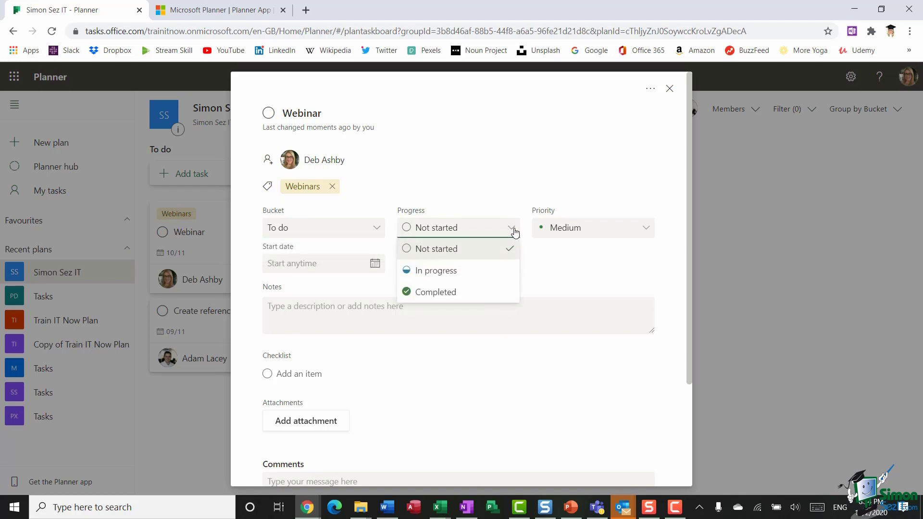
click(514, 232)
click(513, 232)
click(447, 249)
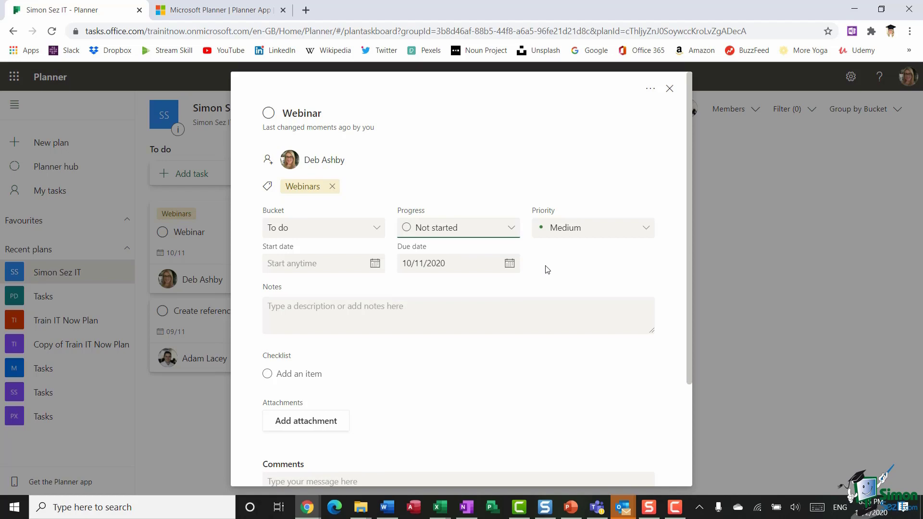
Set the Webinar task's priority to Low and its start date to 10/11/2020.
click(645, 229)
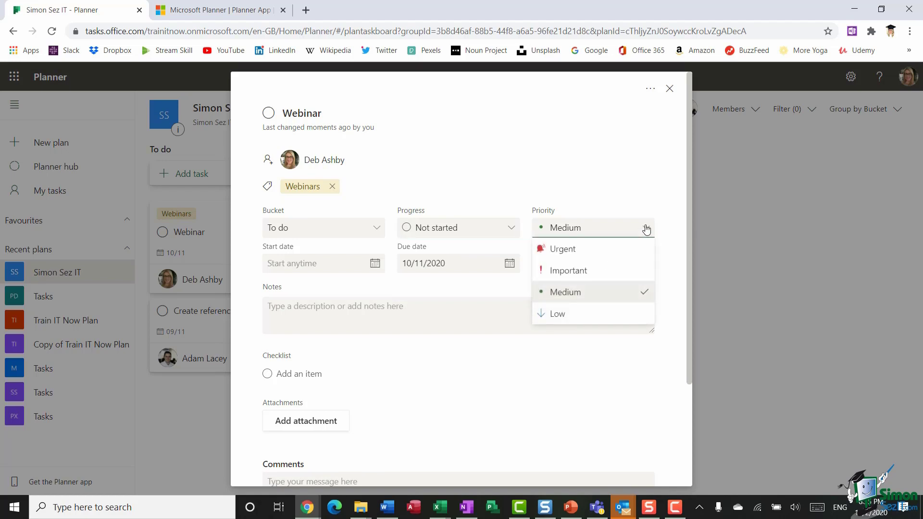
click(560, 315)
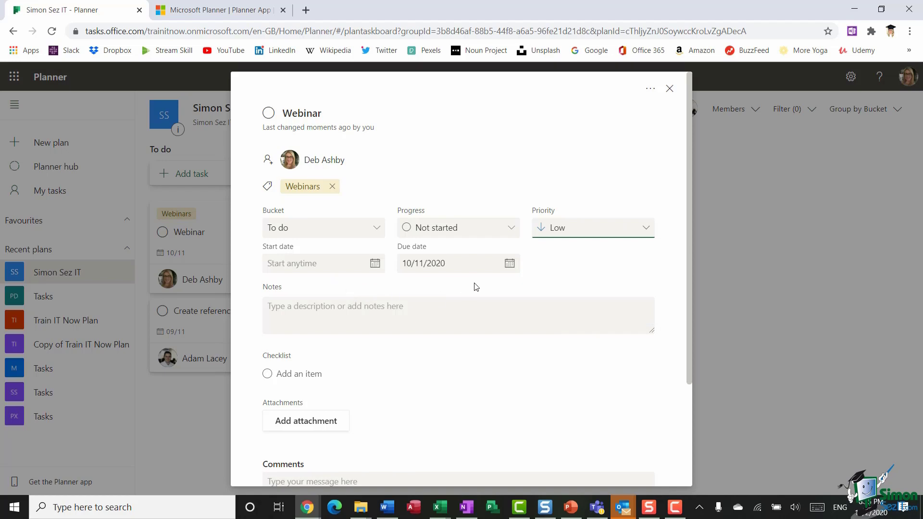
click(374, 264)
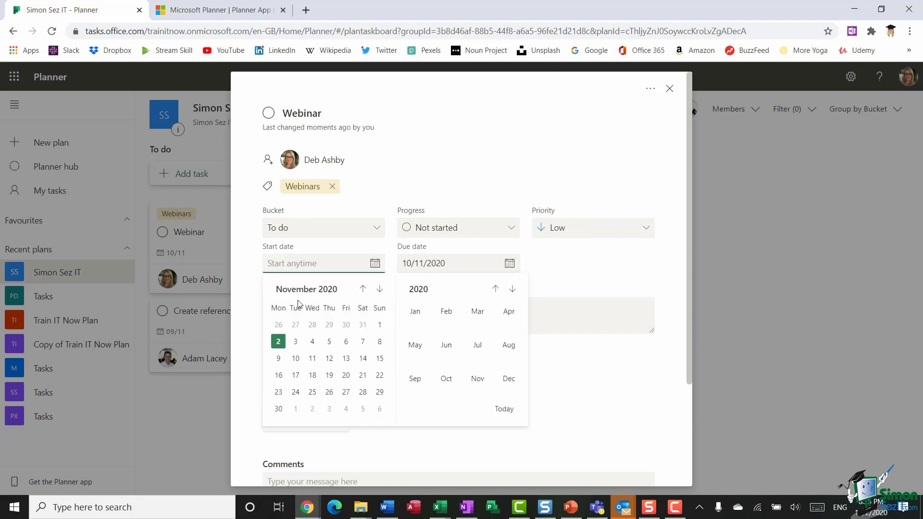
click(295, 358)
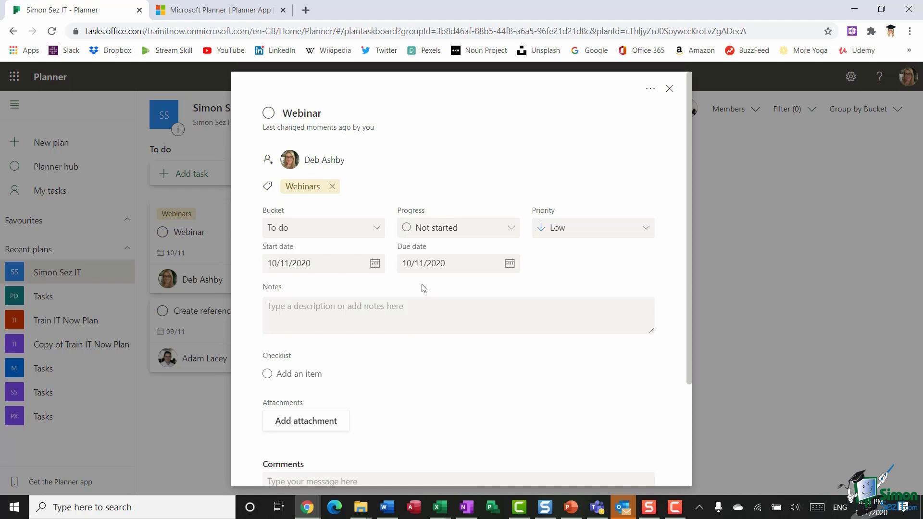
Add the note 'Planner Webinar for clients.' to the Webinar task and show it on the card.
click(480, 315)
text(Planner Webinar for clients.)
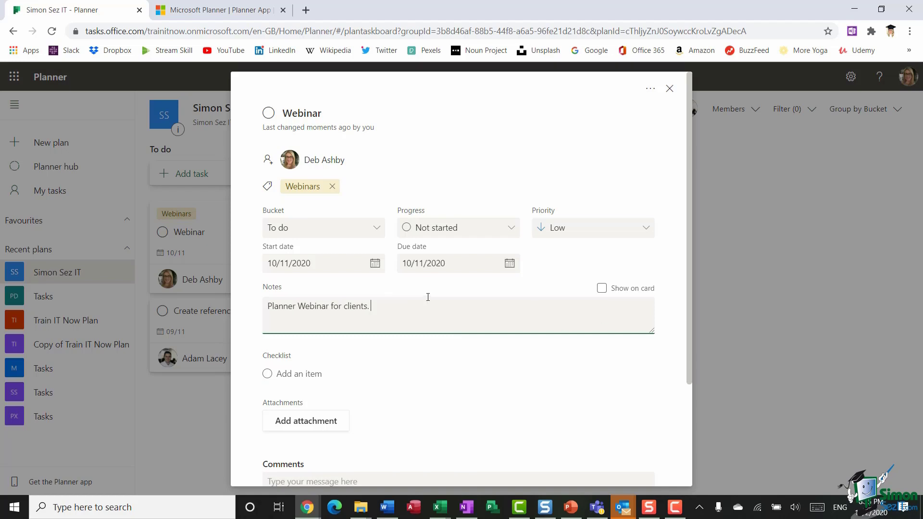
click(474, 89)
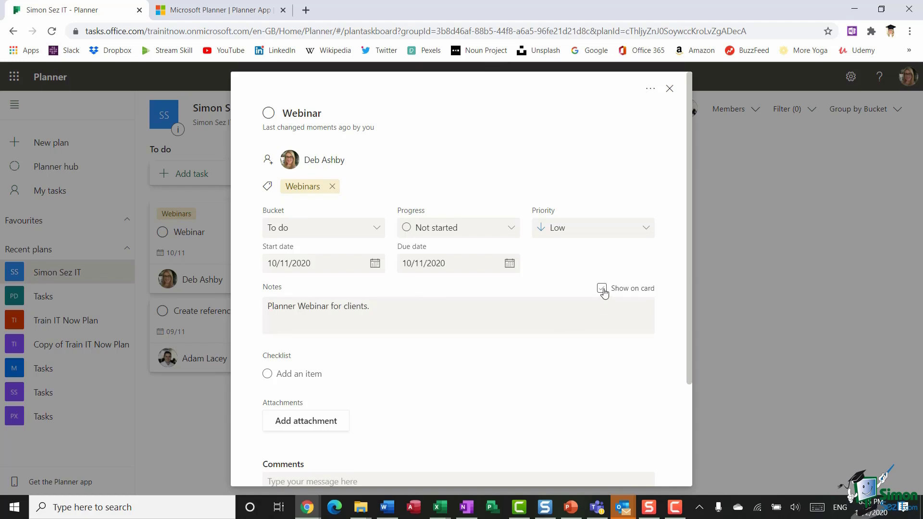
click(602, 288)
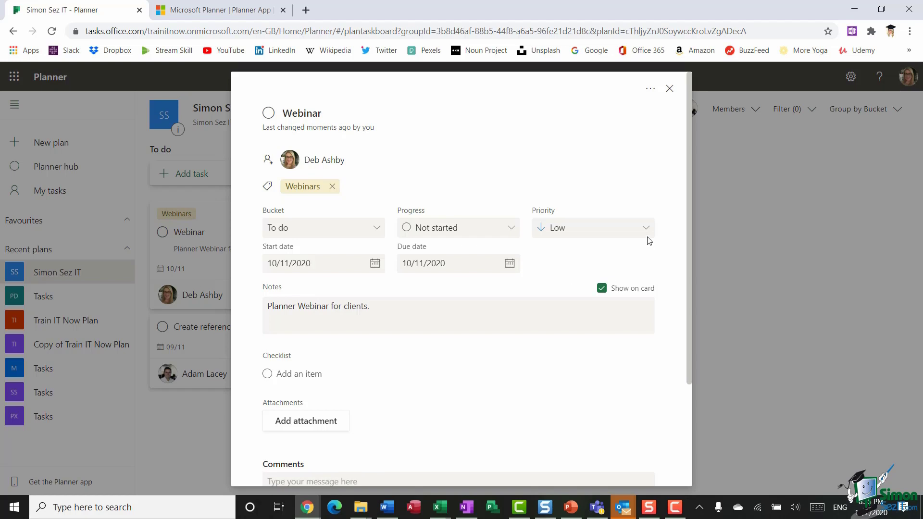
drag(688, 168, 688, 233)
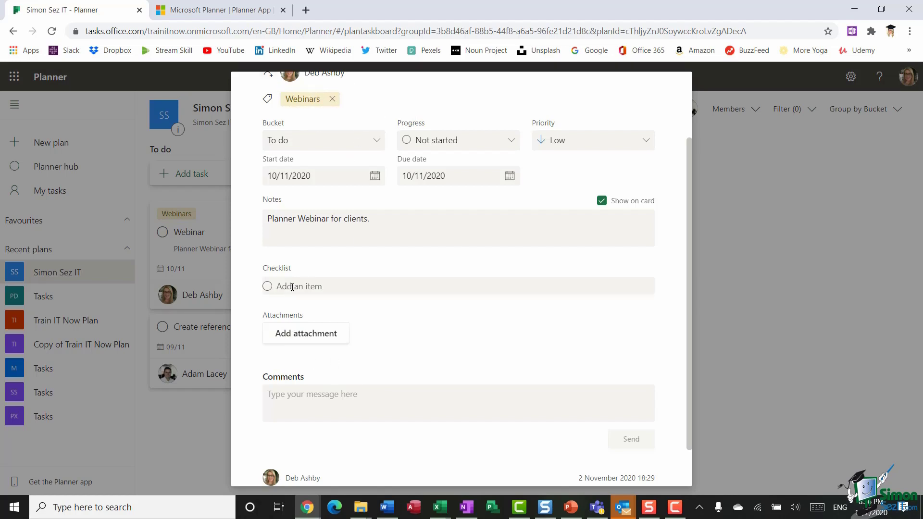
Add checklist items 'Prep notes', 'Test the webinar software' and 'Book a meeting room' to Webinar.
click(367, 291)
text(Pre for)
key(BackSpace)
key(BackSpace)
key(BackSpace)
text(p notes)
key(Return)
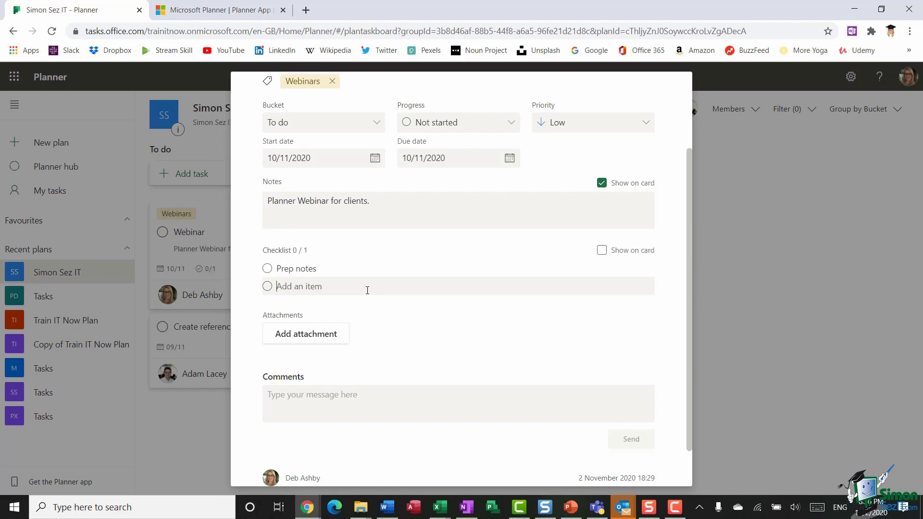
text(Test the webinar software)
key(Return)
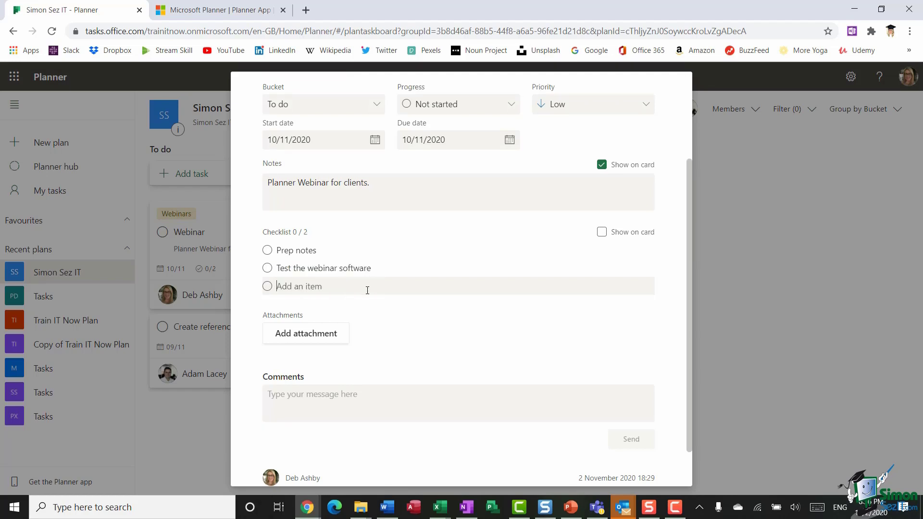
text(Book a meeting room)
key(Return)
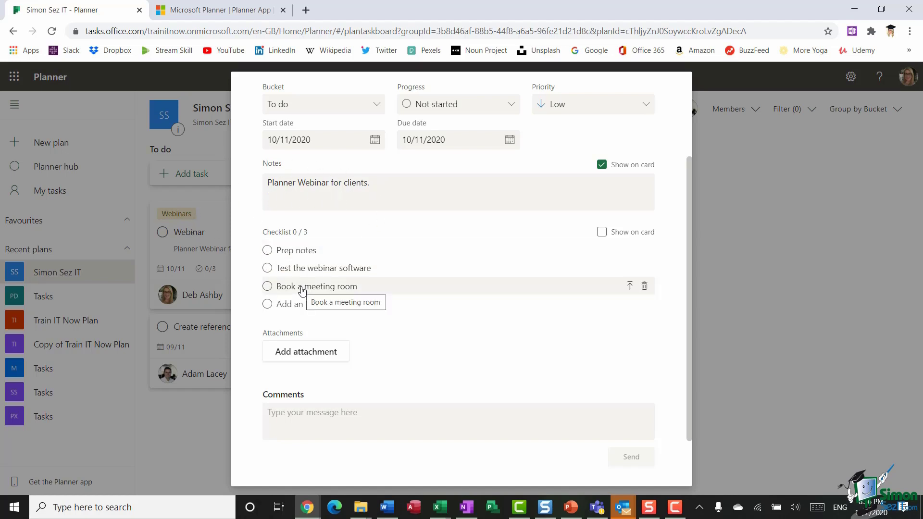
Set the Webinar card to show its checklist instead of notes, after briefly trying Notes.
click(601, 232)
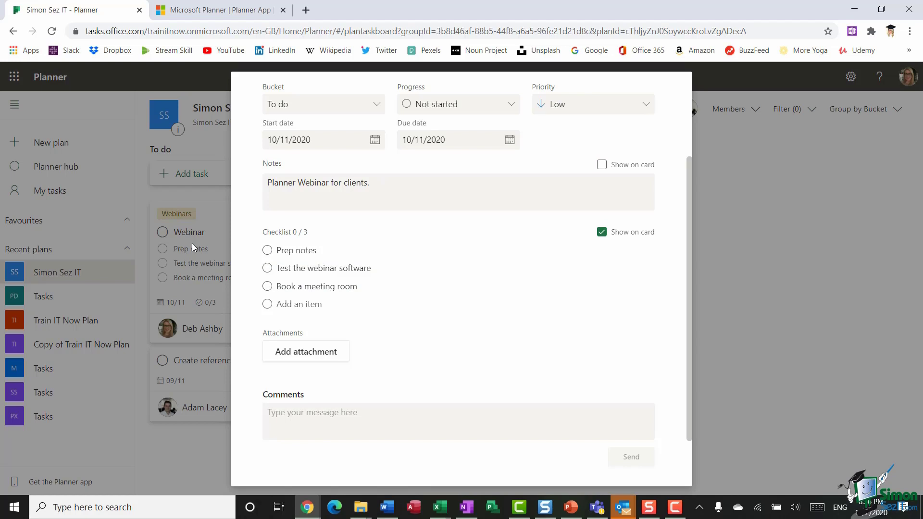
click(601, 165)
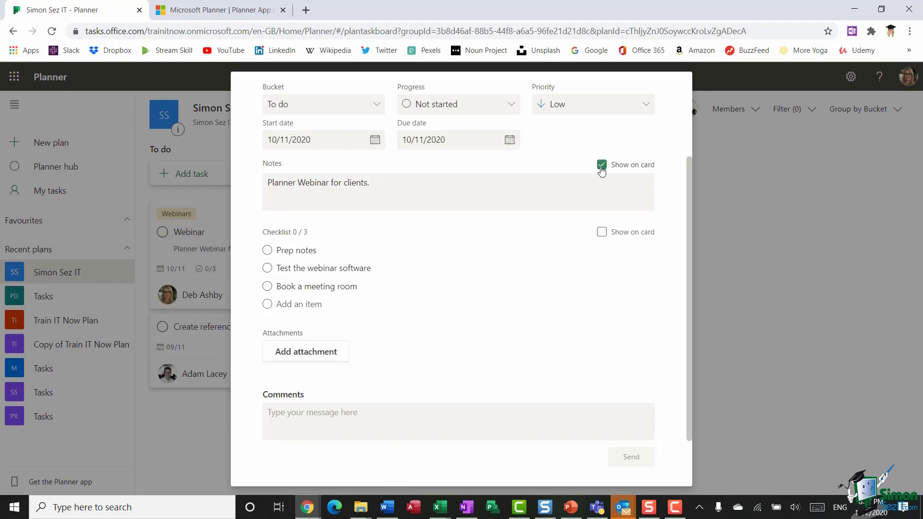
click(601, 233)
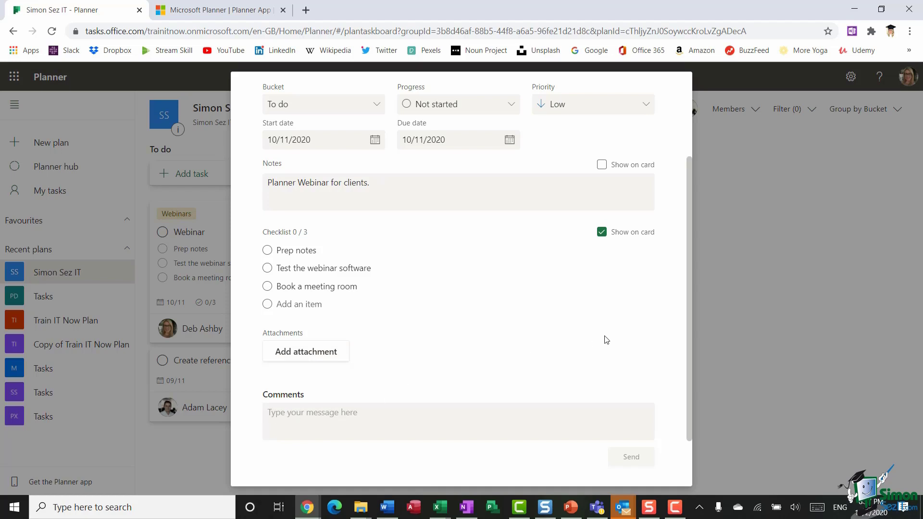
drag(687, 286, 699, 194)
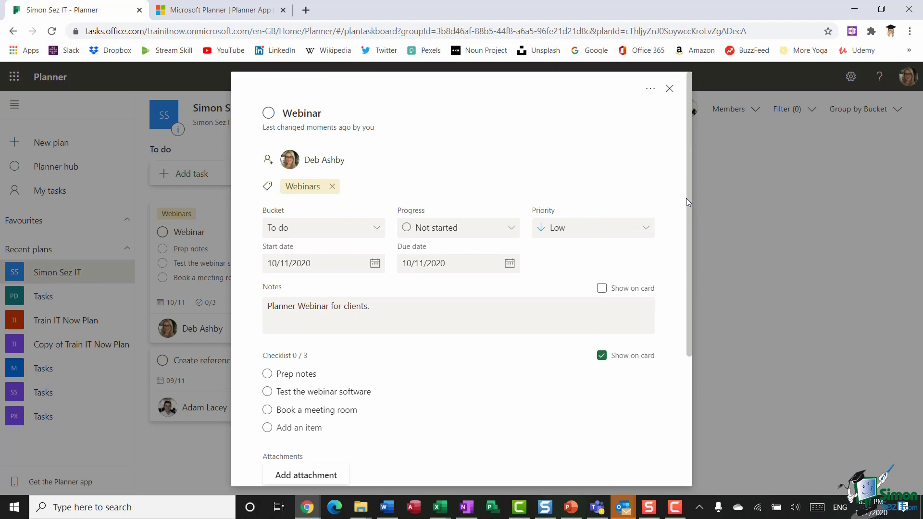
Close the Webinar task details and scroll through the To do bucket's four tasks.
click(670, 89)
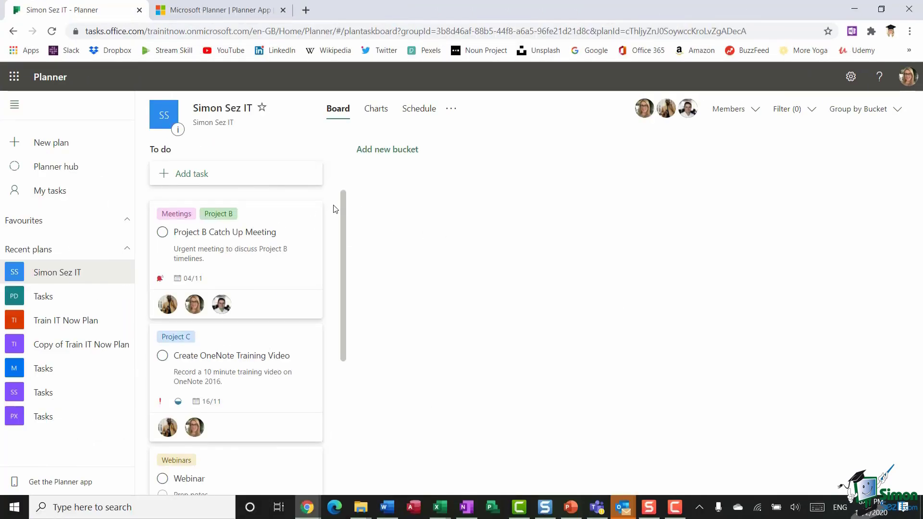
drag(342, 201, 354, 264)
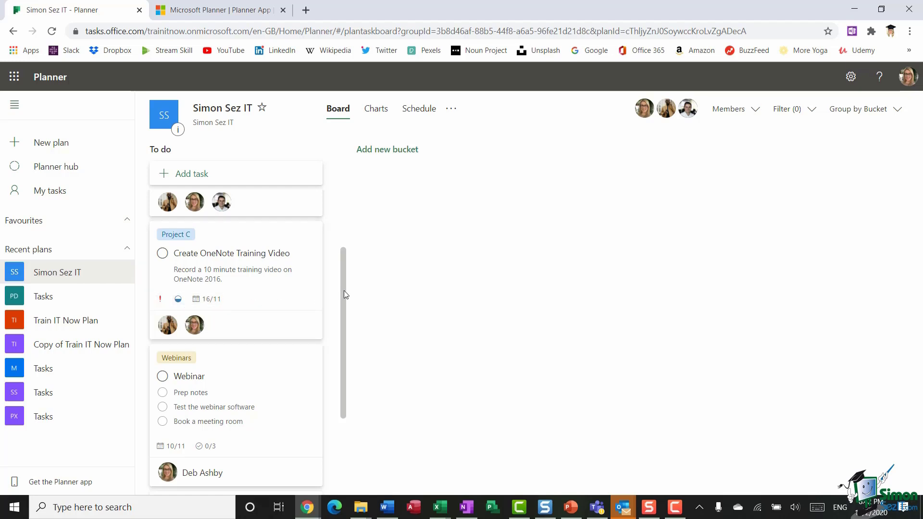
scroll(344, 290, up, 3)
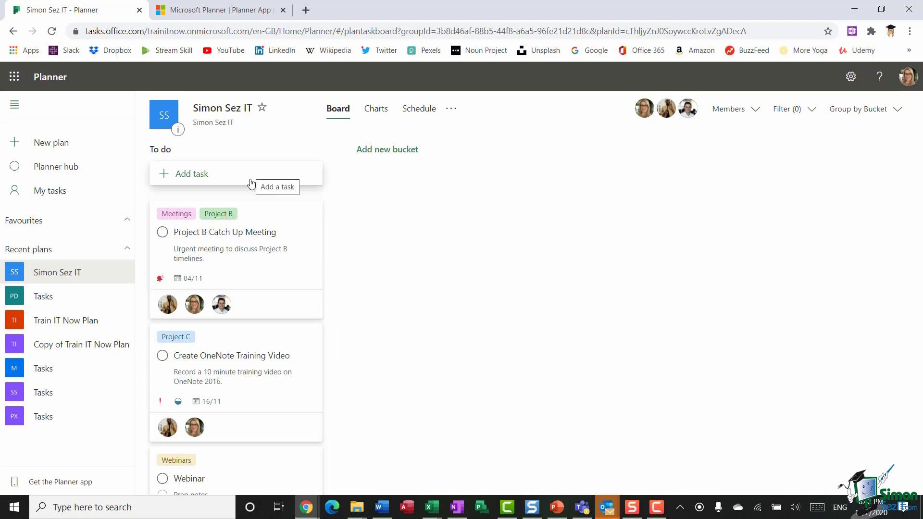
drag(342, 198, 346, 223)
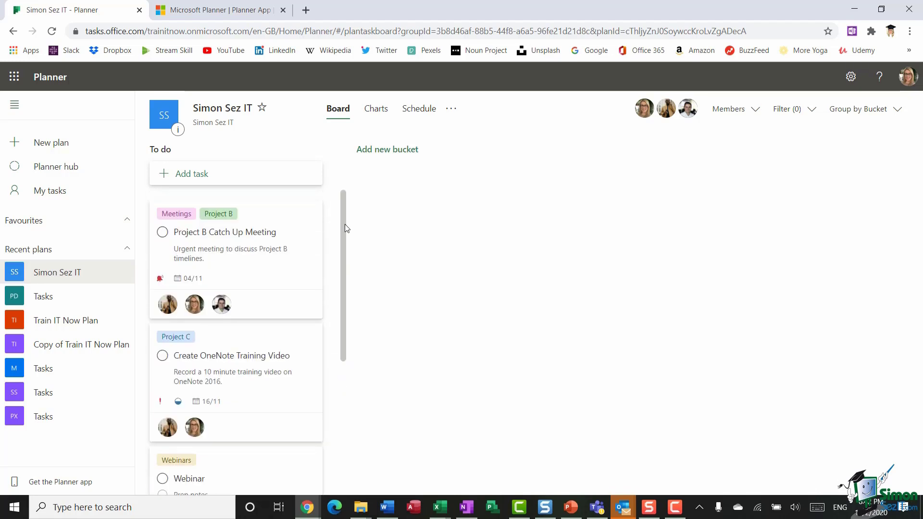
mouse_move(324, 214)
Create buckets named Clients, Meetings and Done beside To do.
click(391, 153)
text(Clients)
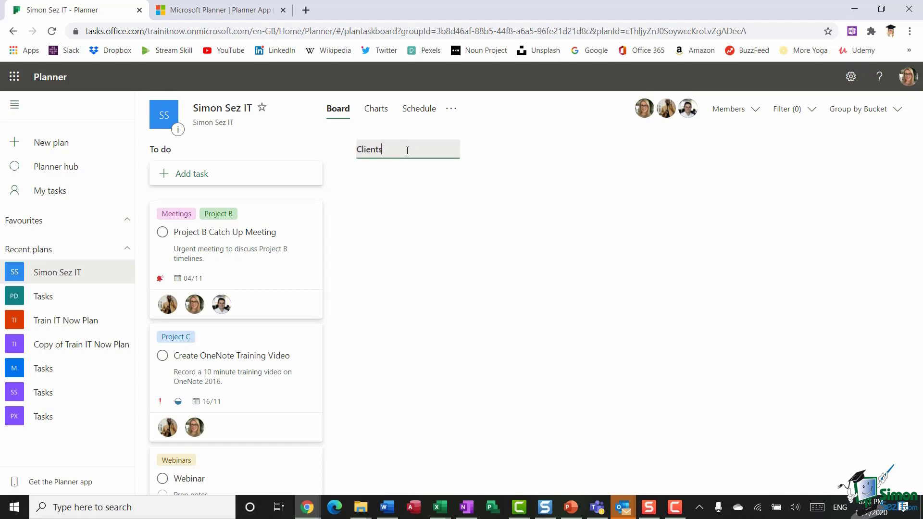
key(Return)
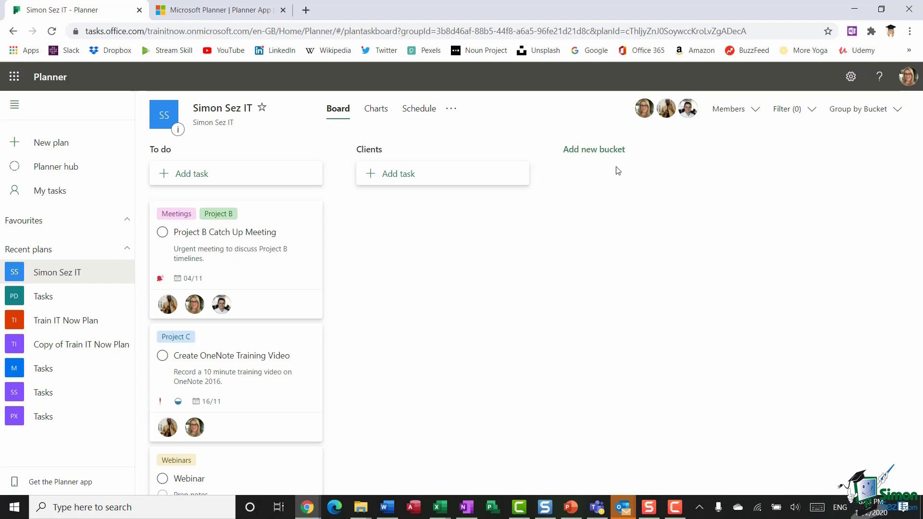
click(606, 154)
text(Meetings)
key(Return)
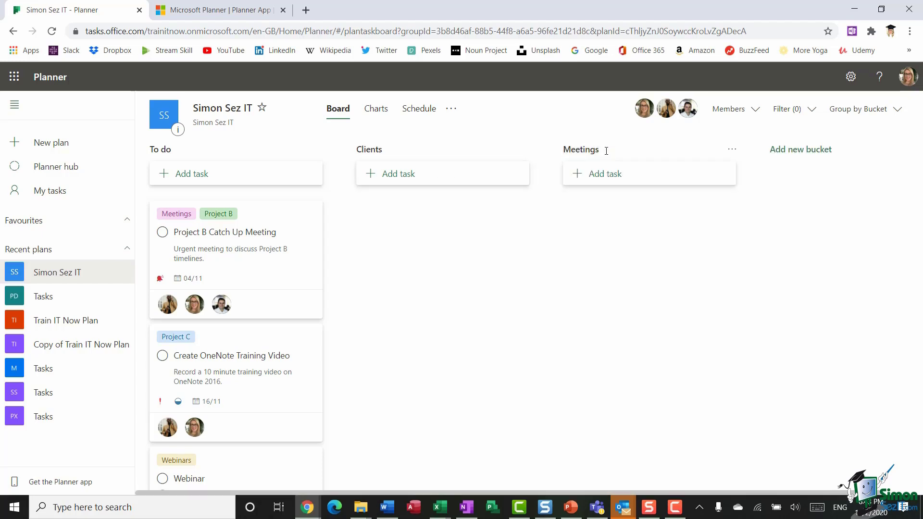
click(820, 155)
text(Done)
key(Return)
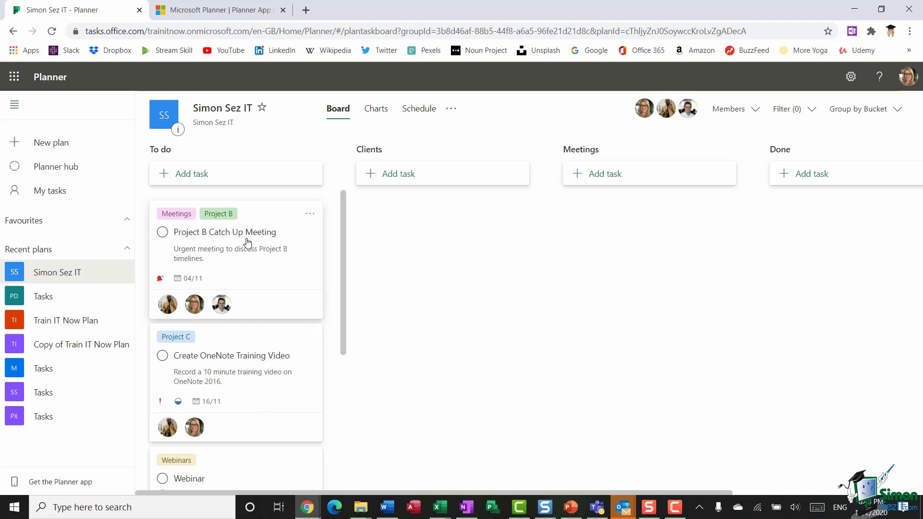
Drag Project B Catch Up Meeting to Meetings, and the OneNote video and reference guide tasks to Clients.
drag(233, 270, 623, 245)
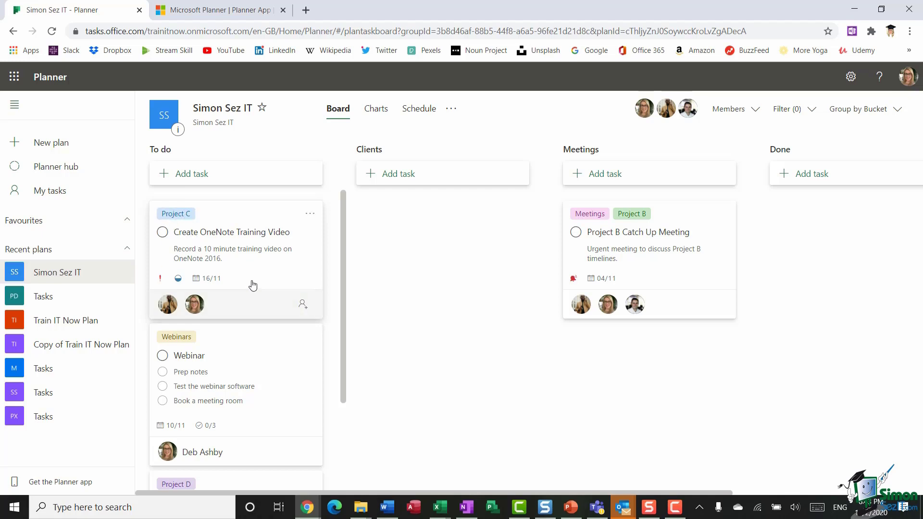
drag(246, 278, 418, 263)
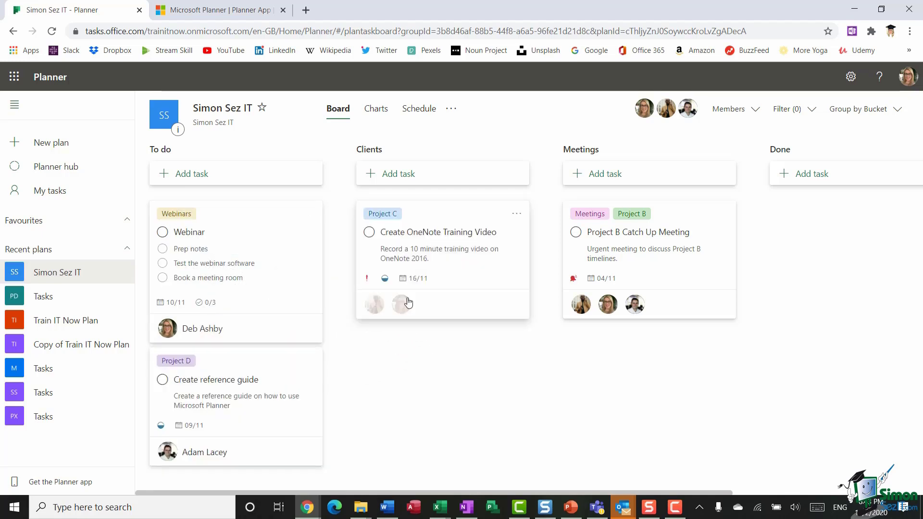
drag(271, 431, 476, 425)
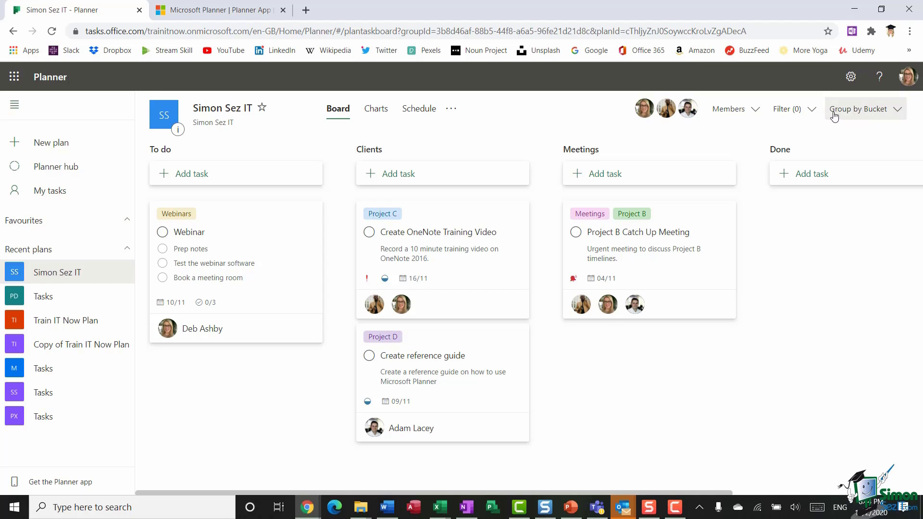
click(894, 111)
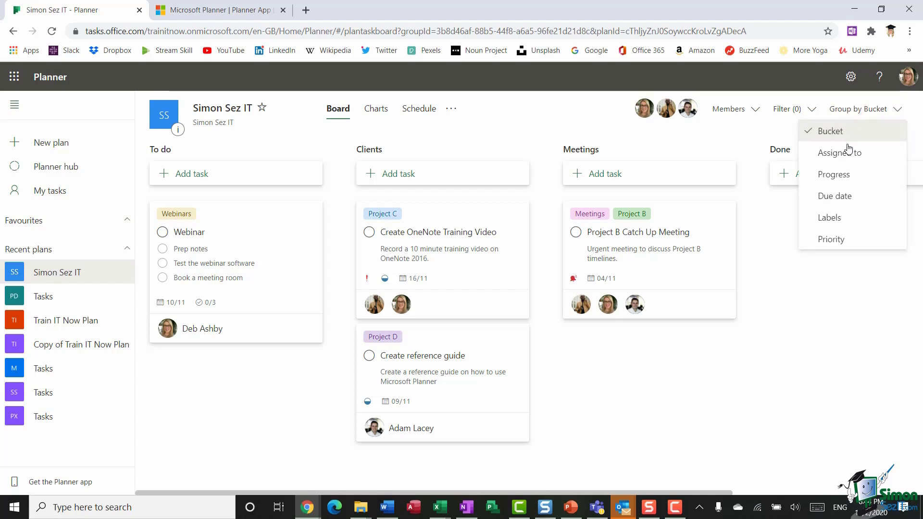
click(865, 160)
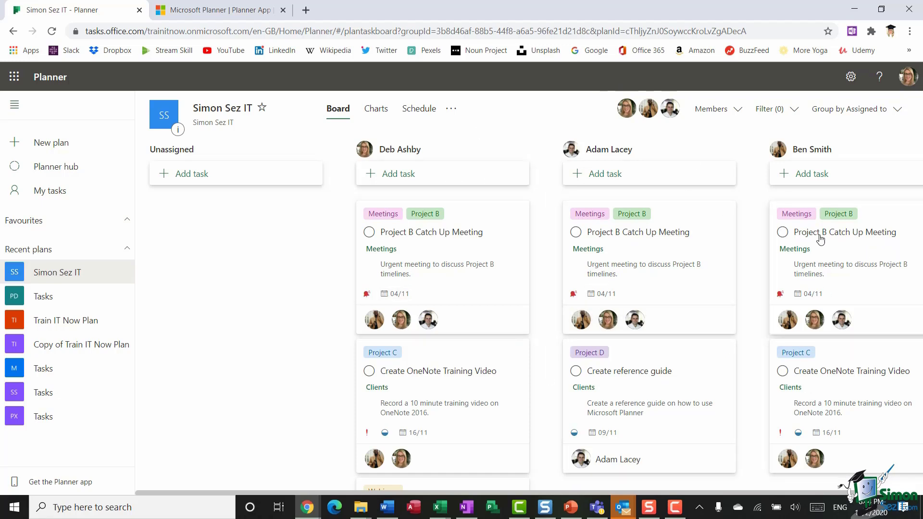
click(897, 110)
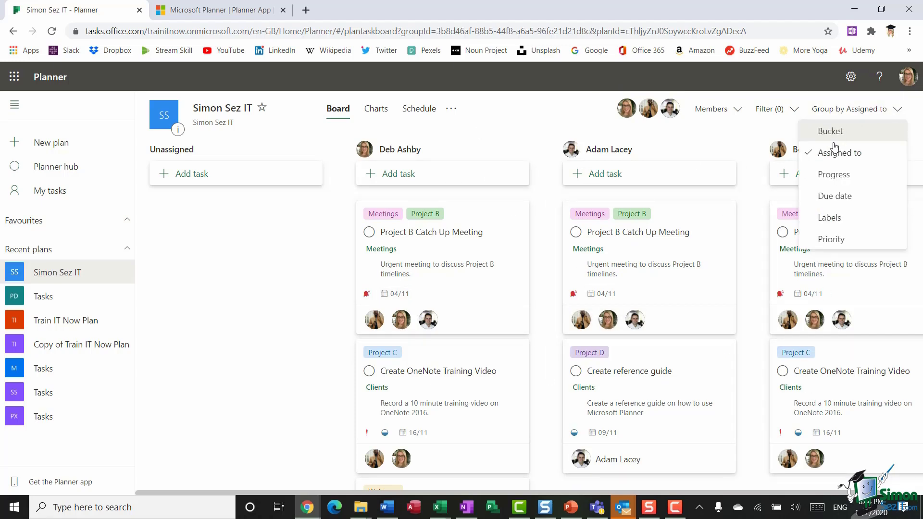
click(834, 174)
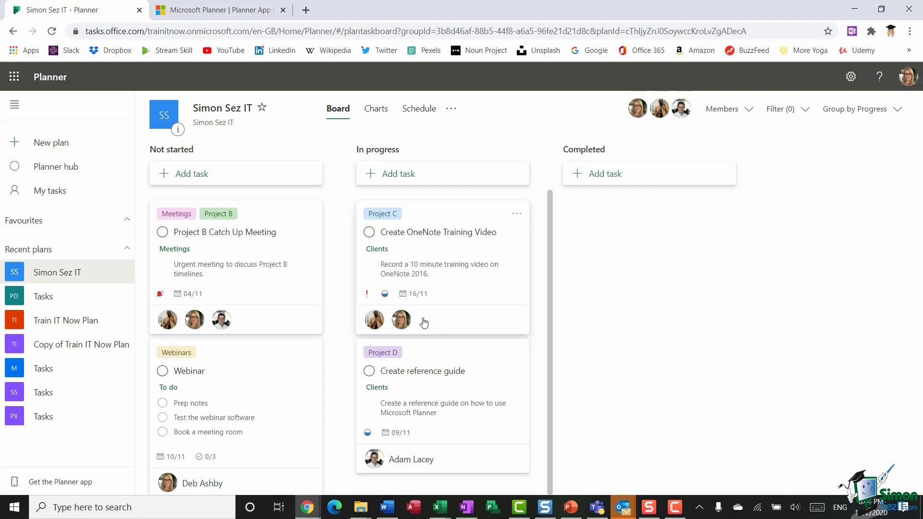
click(897, 110)
click(860, 197)
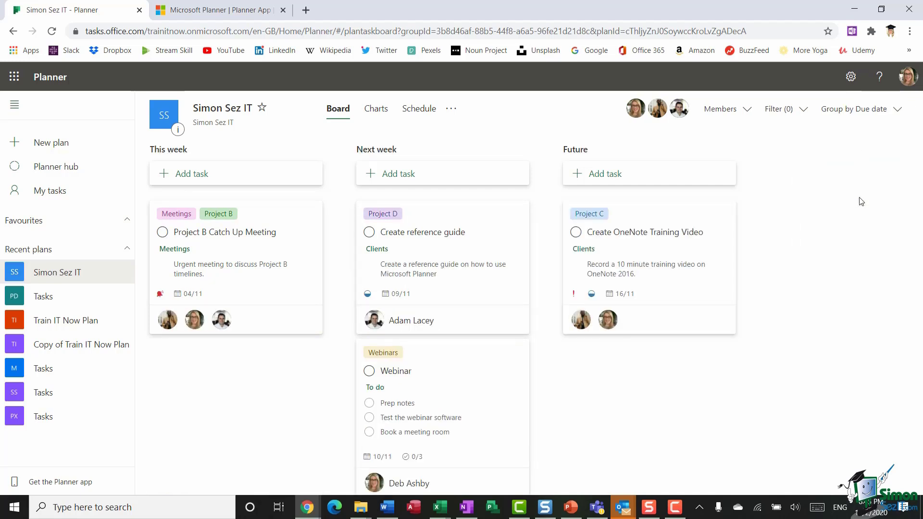
click(897, 109)
click(875, 236)
click(897, 109)
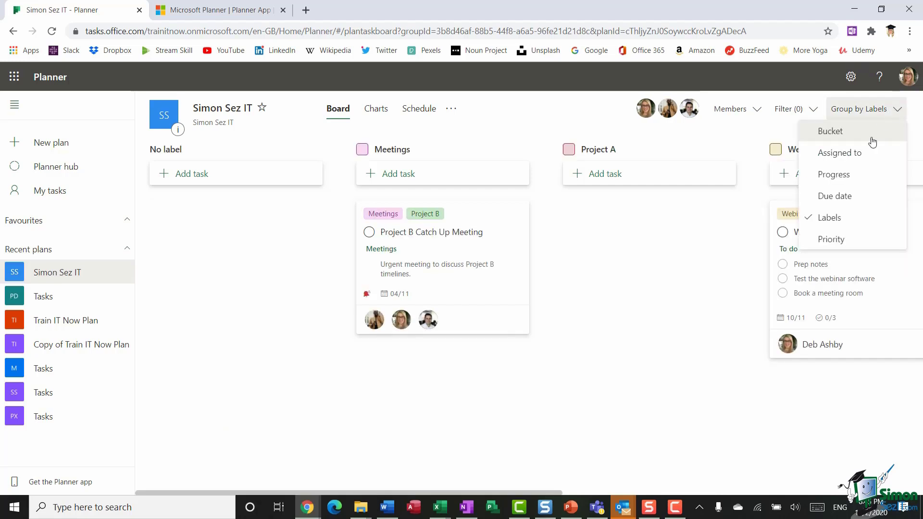
click(841, 239)
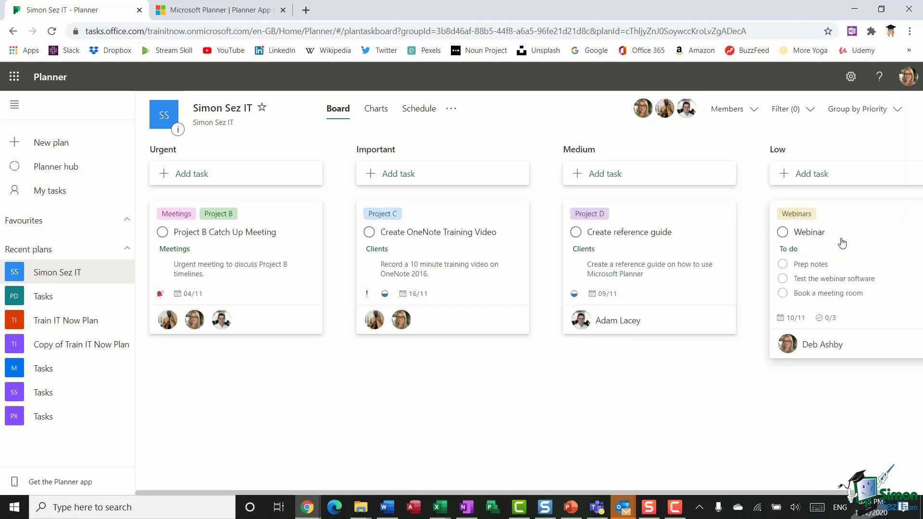
click(897, 110)
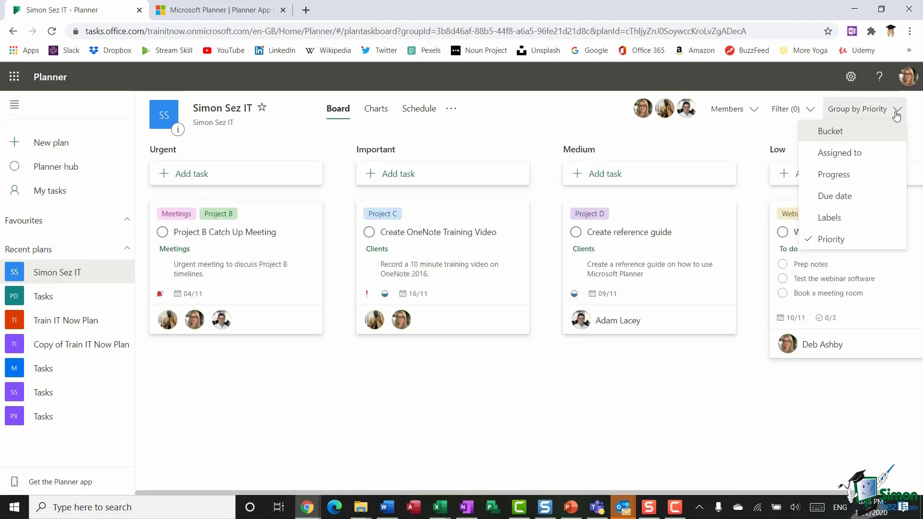
click(831, 137)
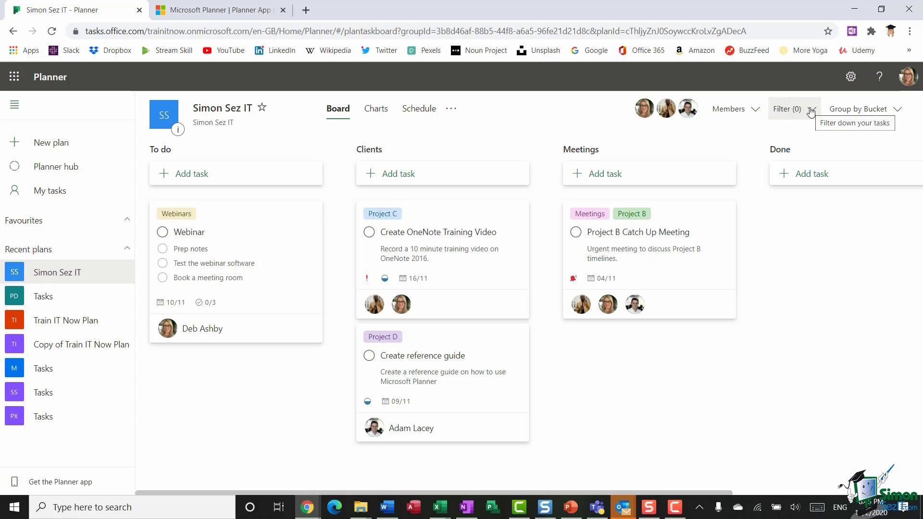
click(811, 110)
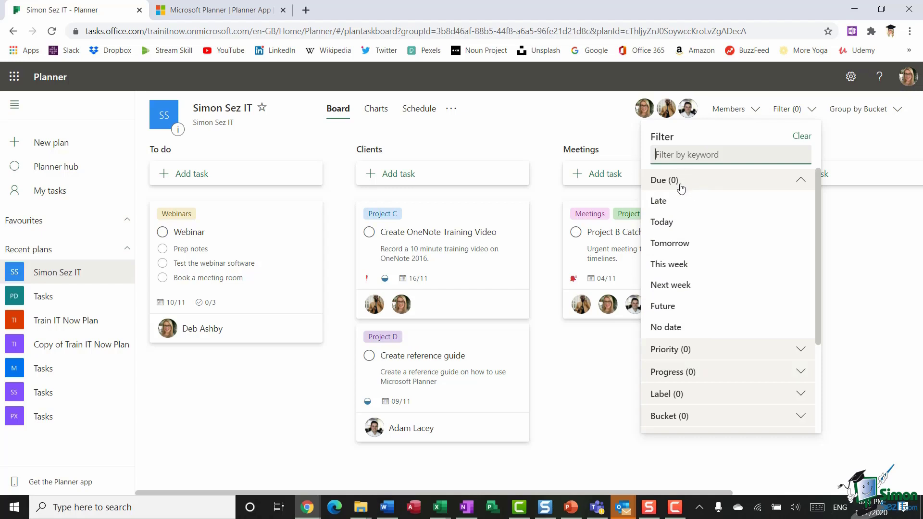
click(695, 290)
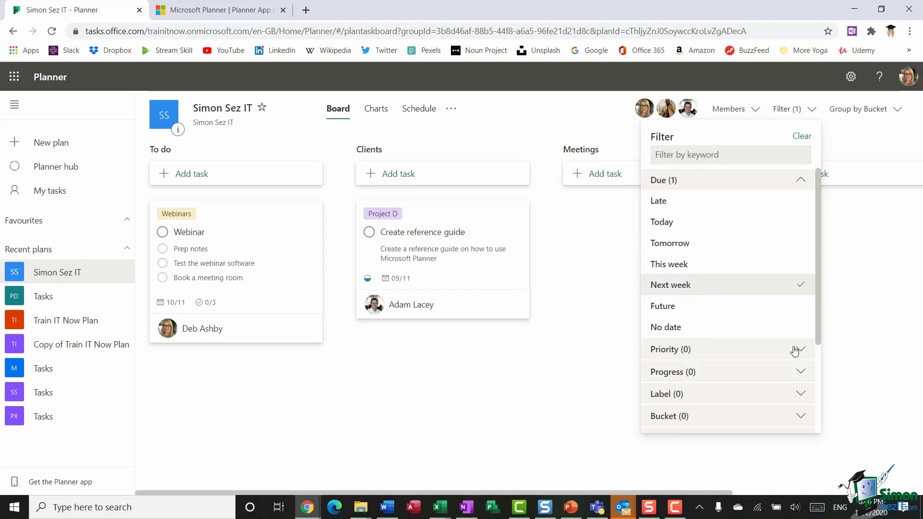
click(800, 349)
drag(820, 264, 817, 316)
click(691, 272)
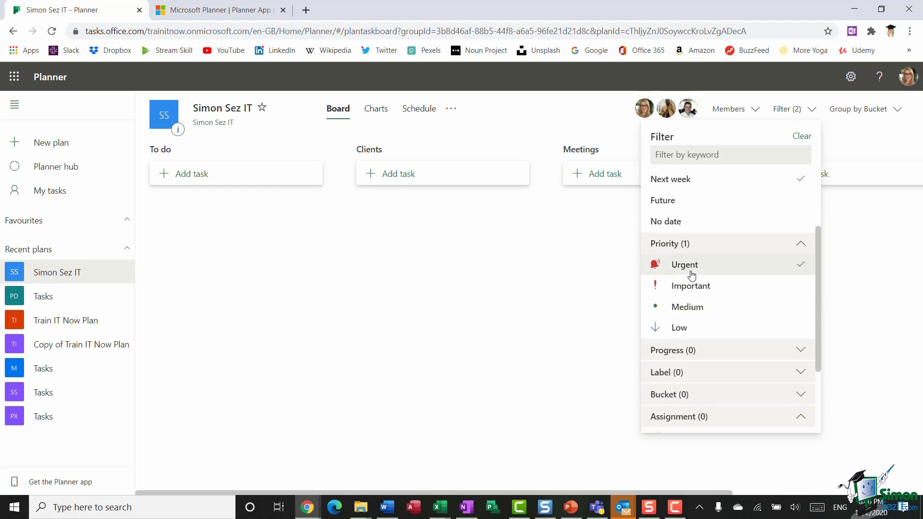
scroll(768, 289, up, 3)
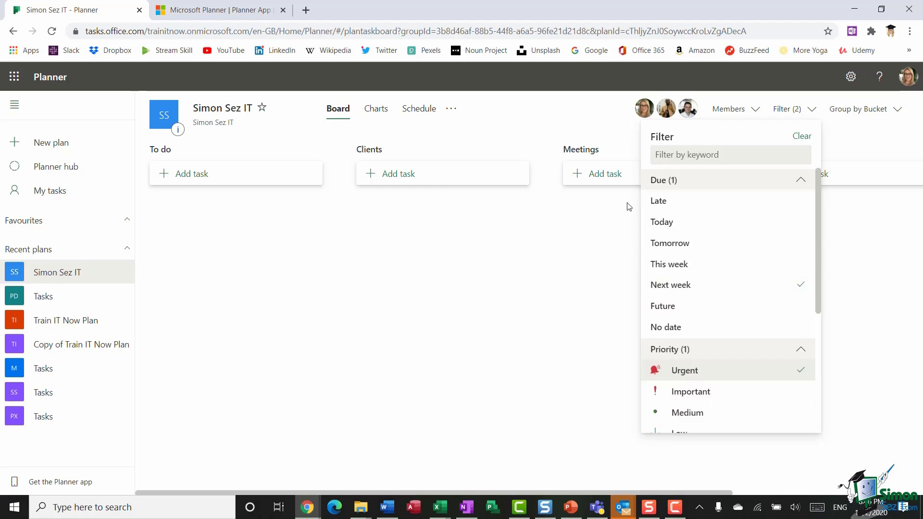
click(668, 329)
click(673, 285)
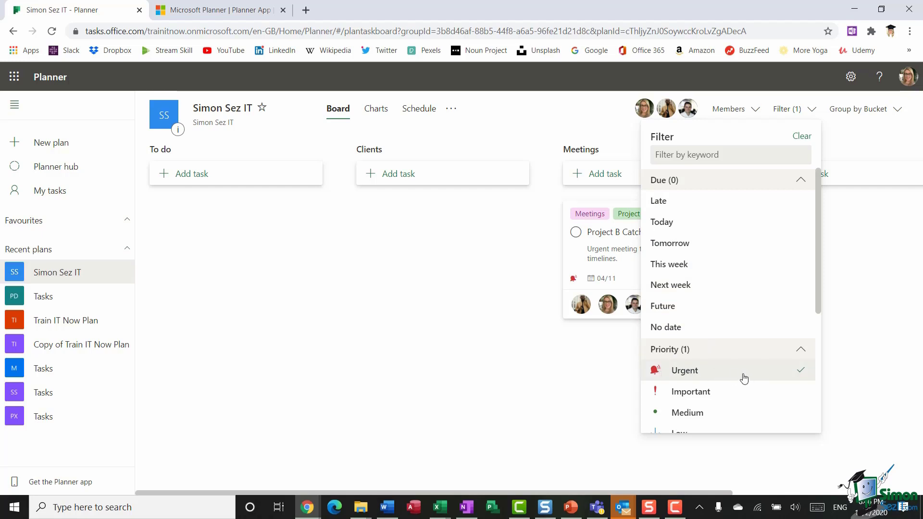
scroll(743, 380, down, 3)
click(798, 229)
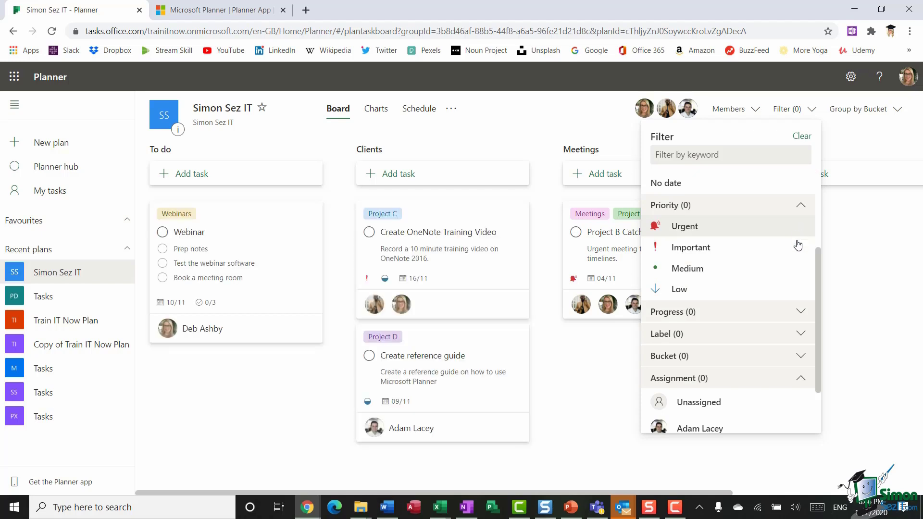
Filter the board by In progress and the Clients bucket, then clear all filters and close the panel.
click(800, 311)
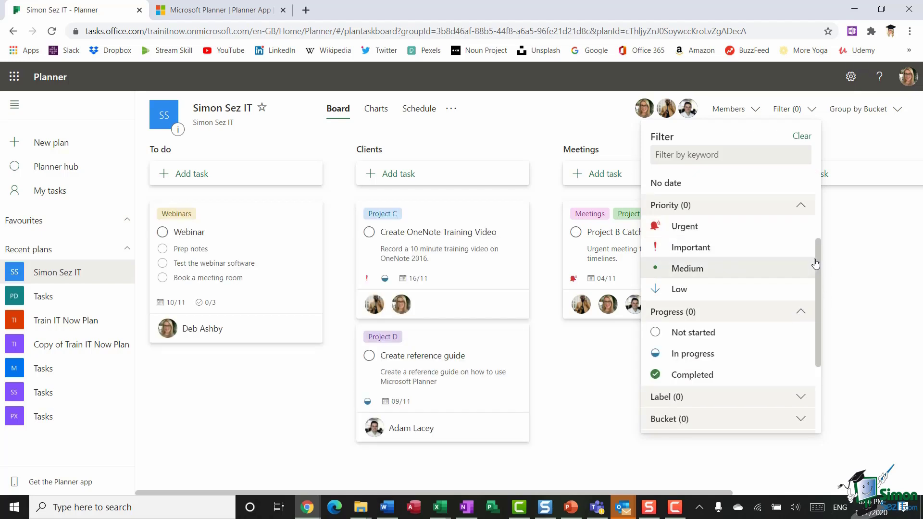
scroll(815, 269, down, 2)
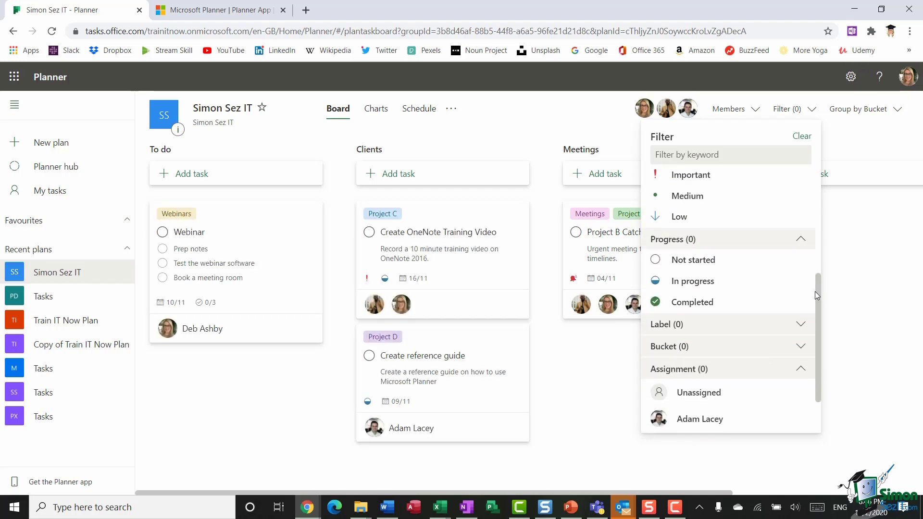
click(778, 285)
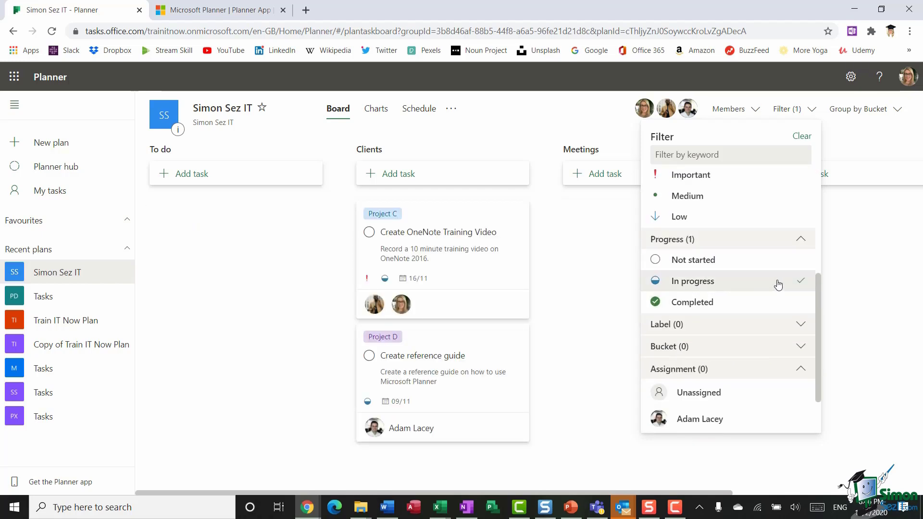
click(802, 349)
drag(820, 297, 817, 339)
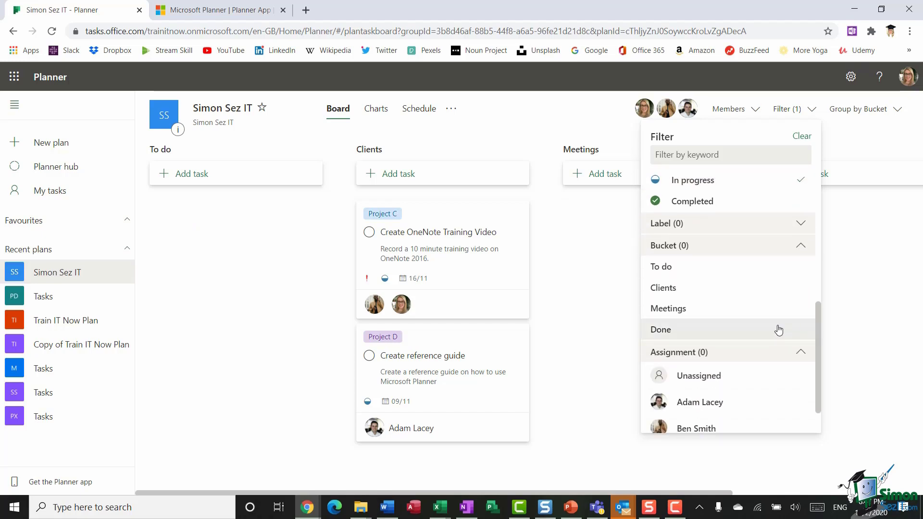
click(709, 294)
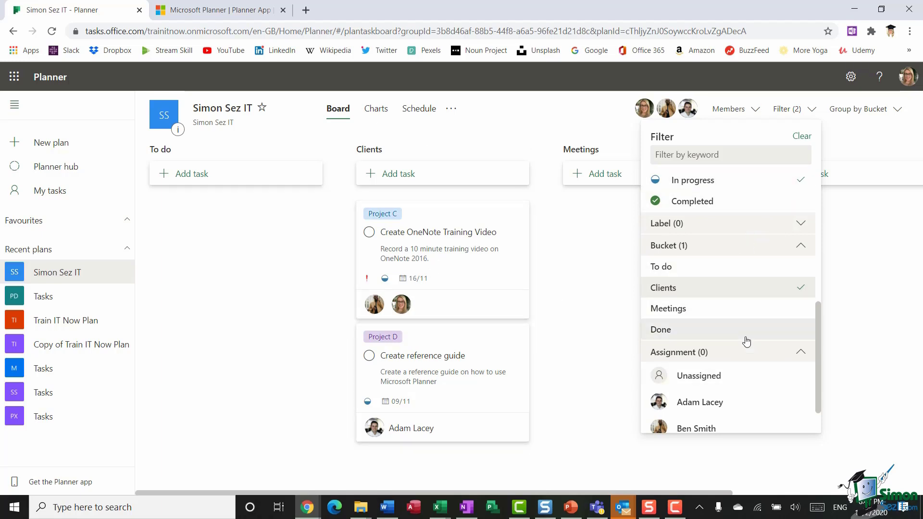
click(802, 137)
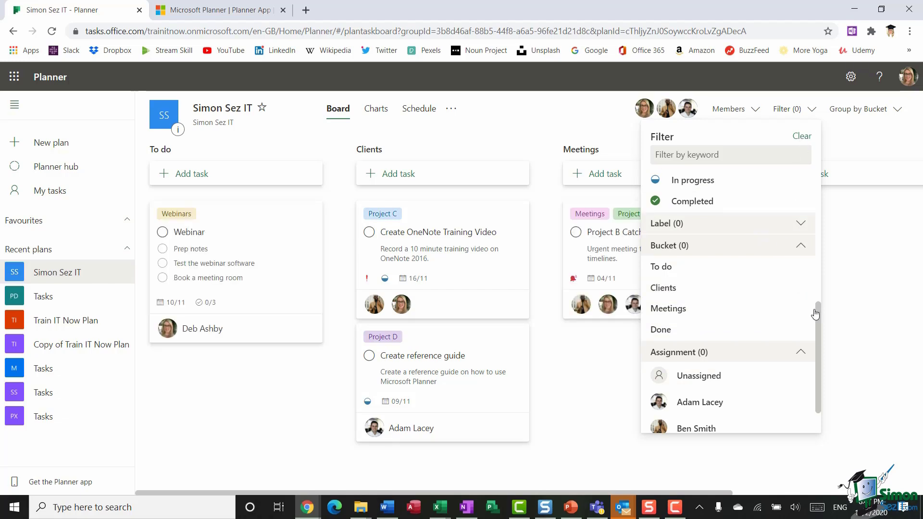
click(842, 301)
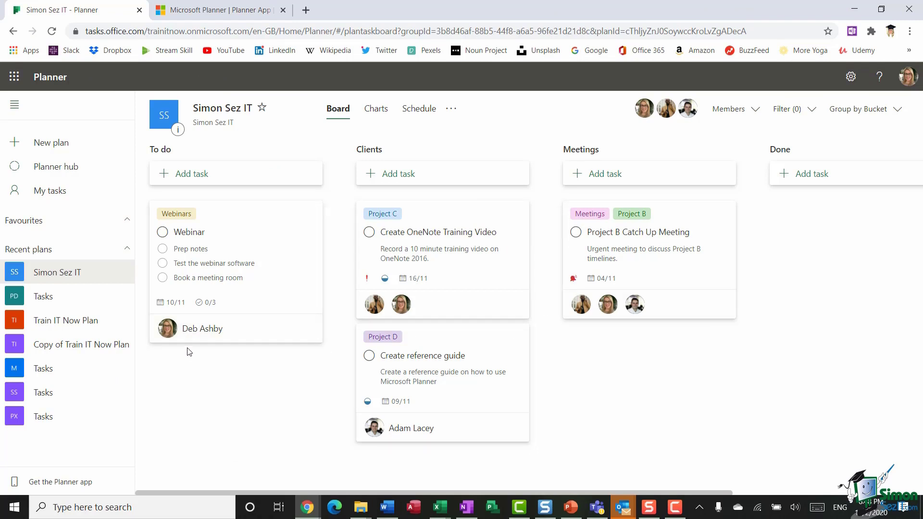
Open My tasks and group them by Priority, then by Due date.
click(45, 193)
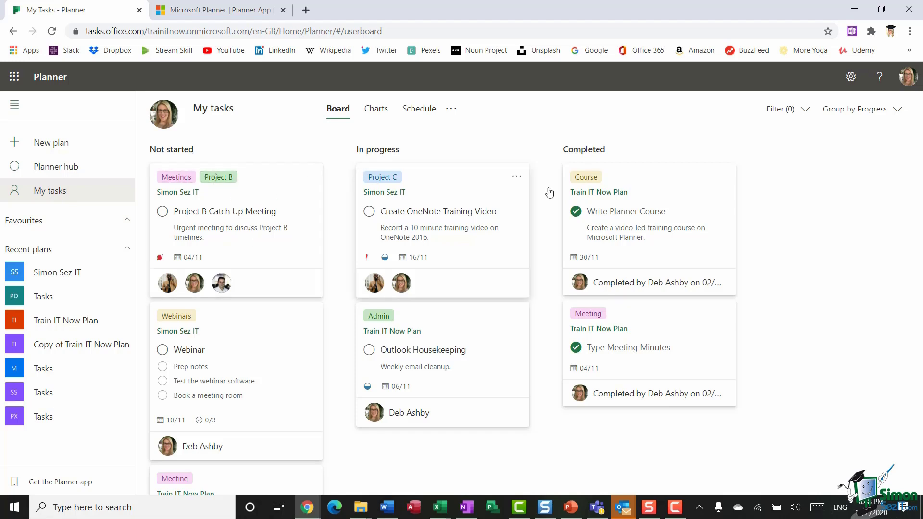
click(896, 111)
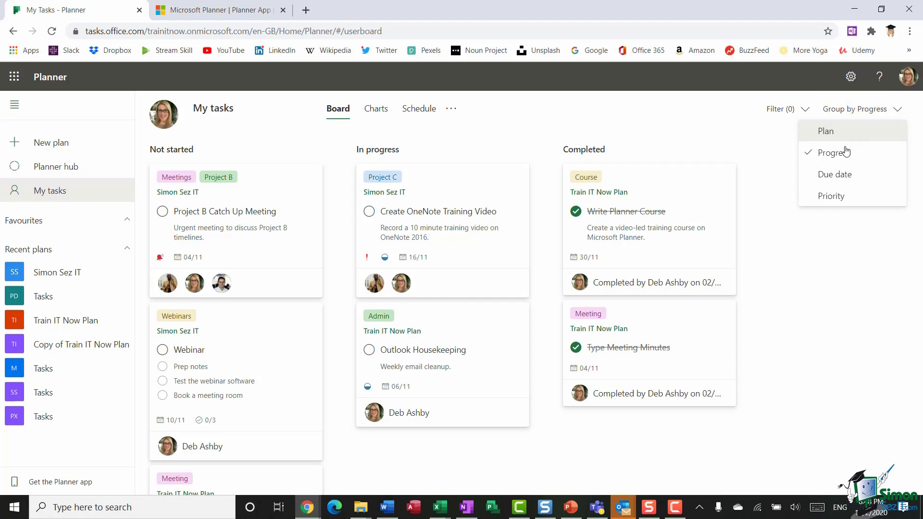
click(810, 197)
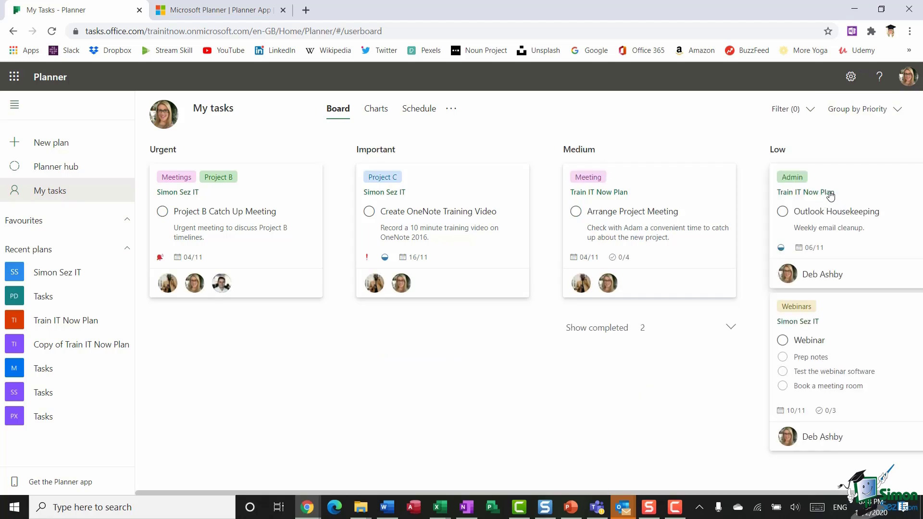
click(893, 114)
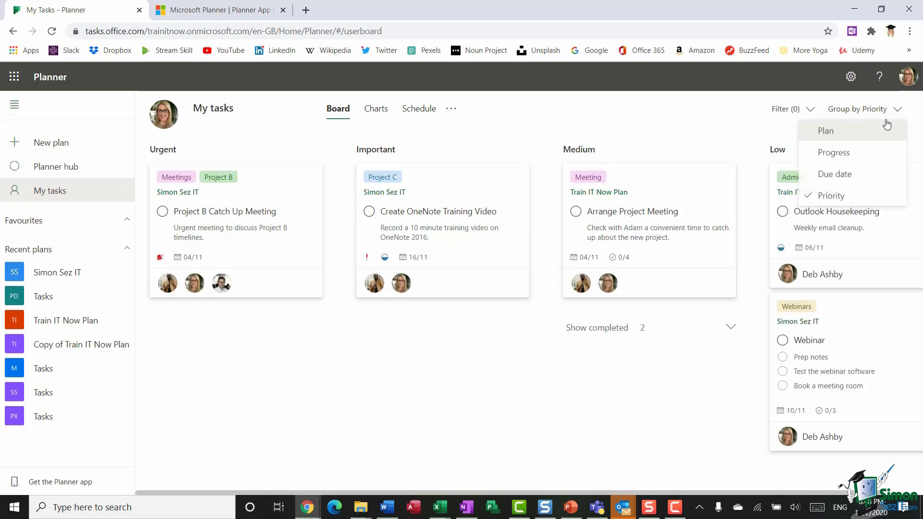
click(848, 176)
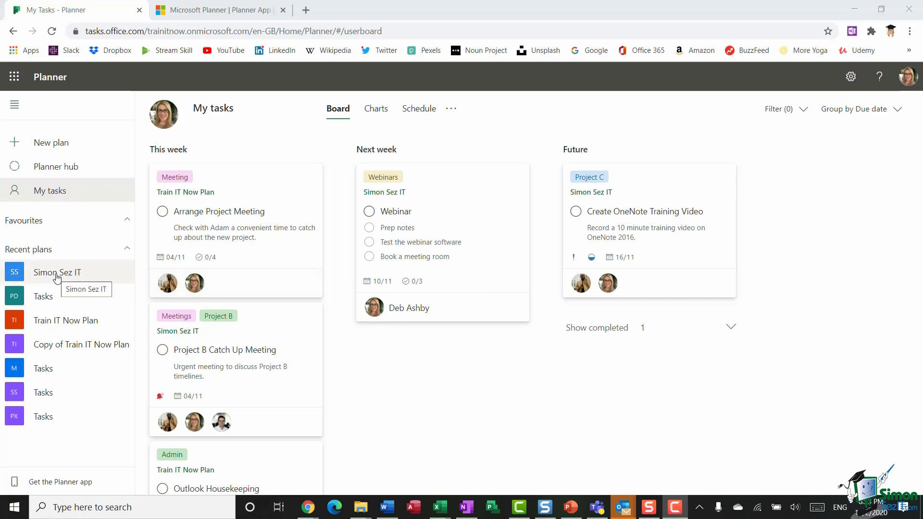
Open the Simon Sez IT plan, set the Webinar task's Progress to Completed, and close it.
click(57, 274)
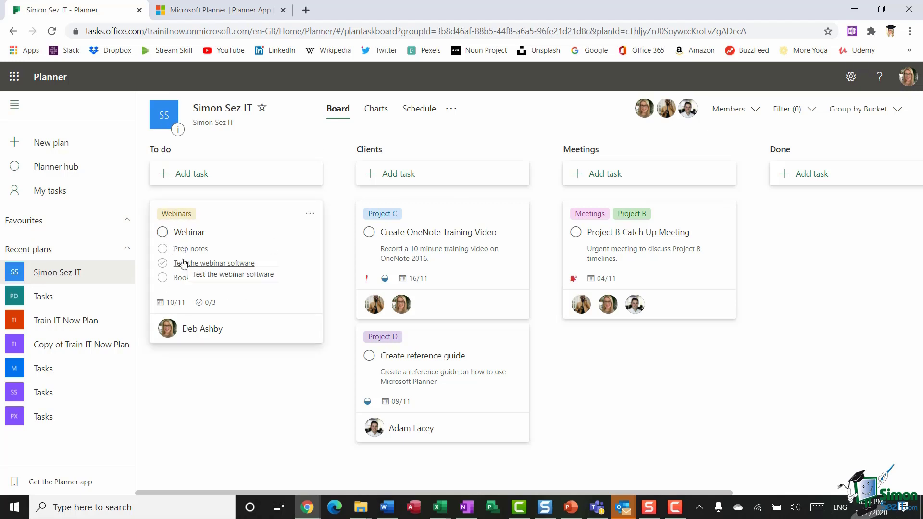
click(277, 245)
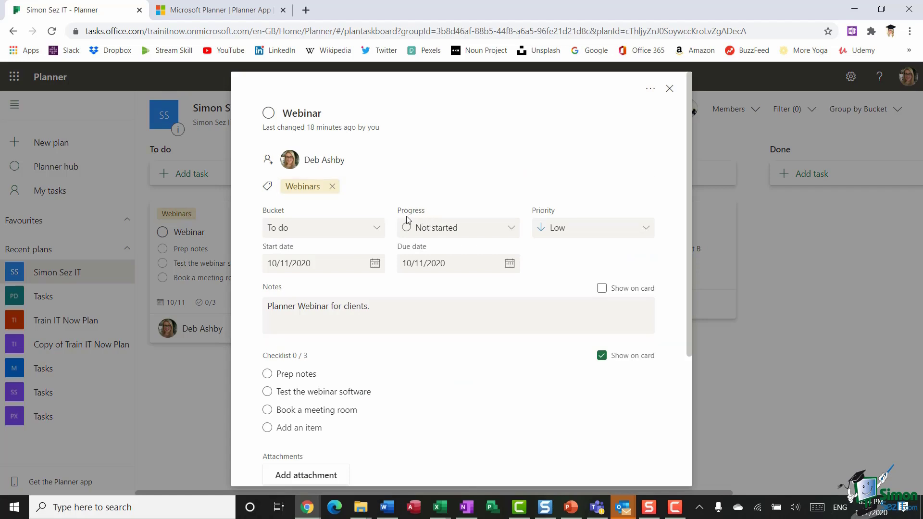
click(513, 229)
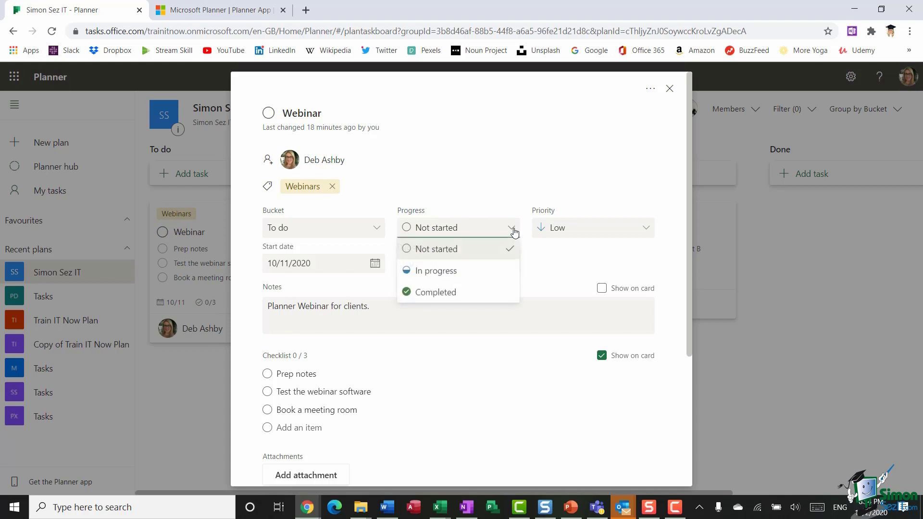
click(452, 294)
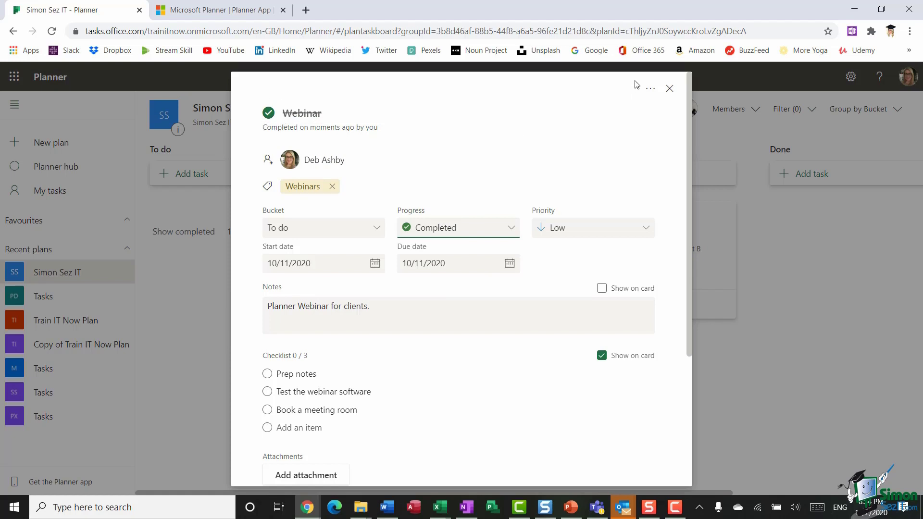
click(669, 88)
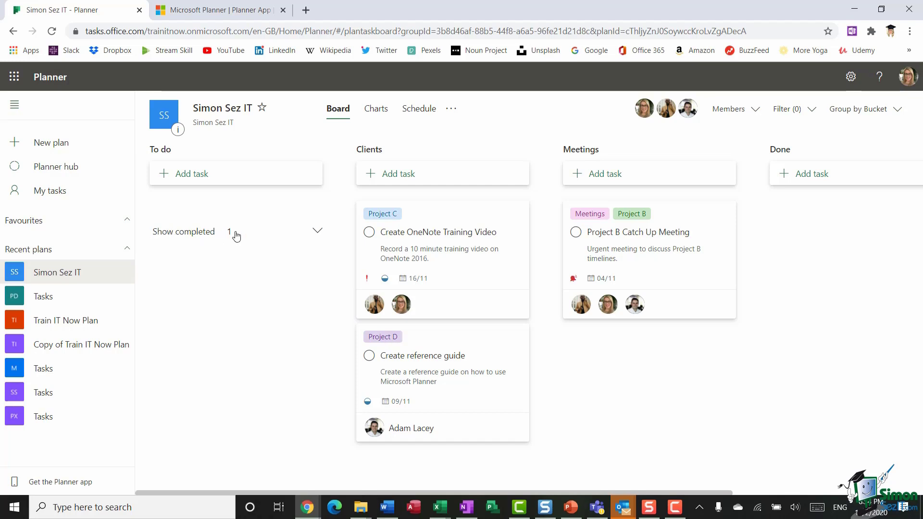
Toggle the To do bucket's completed tasks to reveal Webinar, then collapse them again.
click(316, 231)
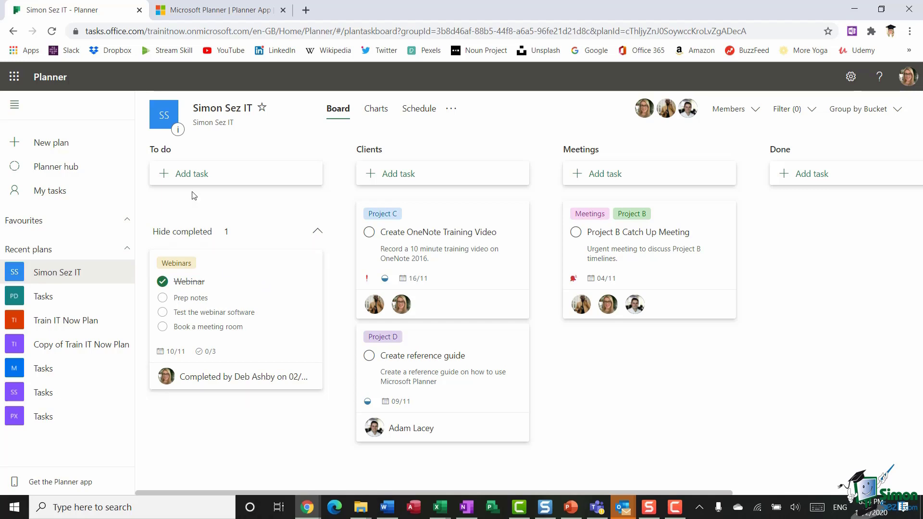
click(317, 234)
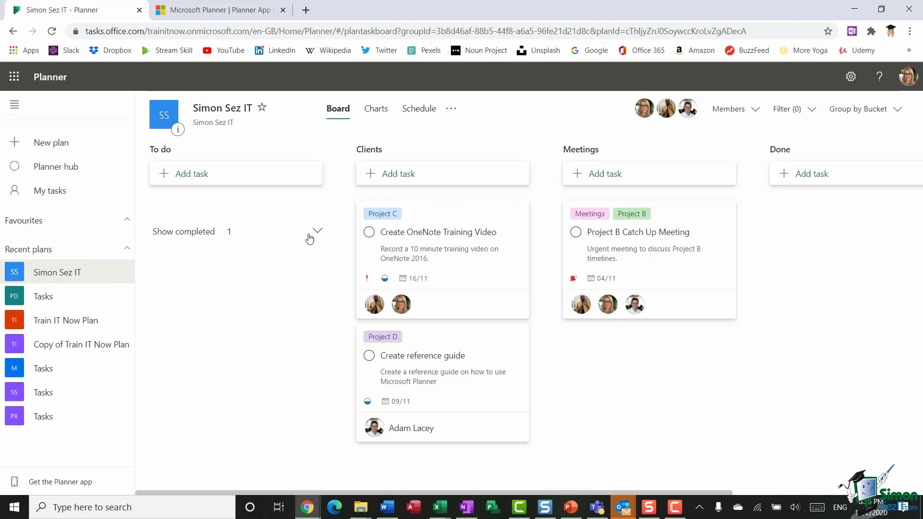
click(319, 235)
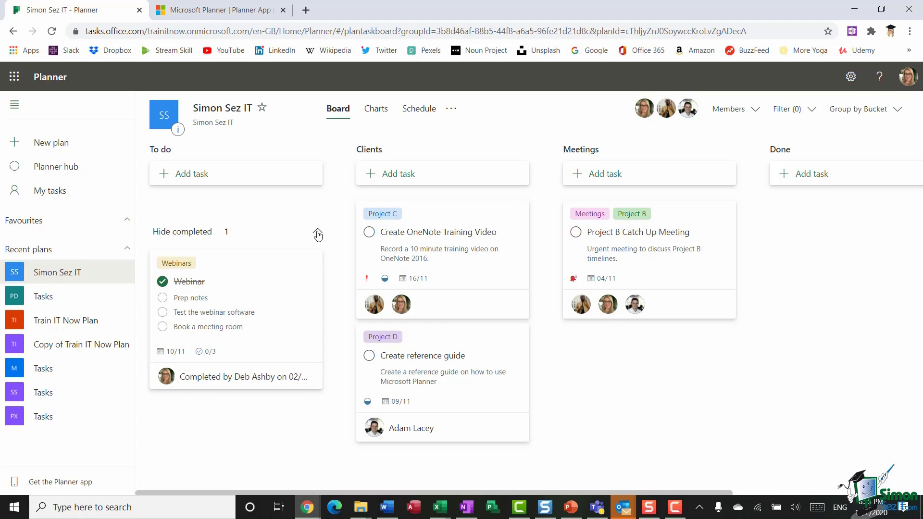
click(318, 235)
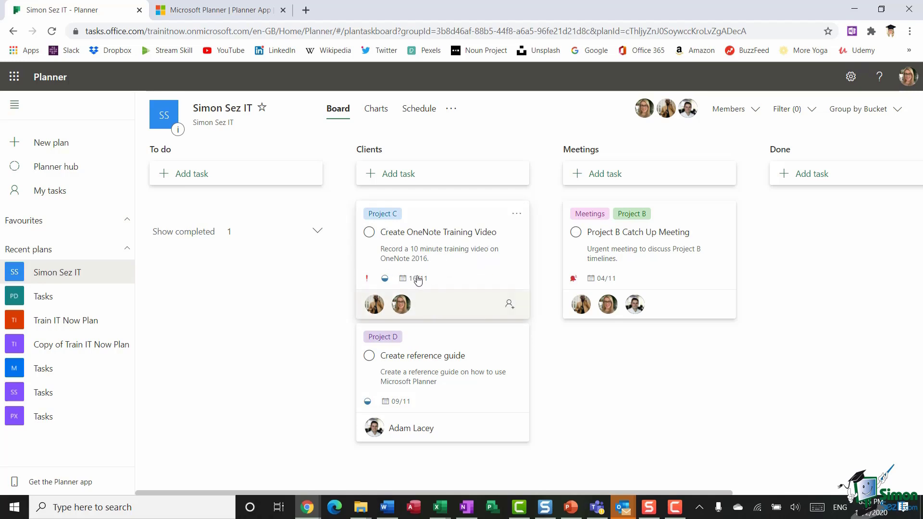
Mark Create OneNote Training Video complete, then show and re-hide the Clients bucket's completed task.
click(370, 233)
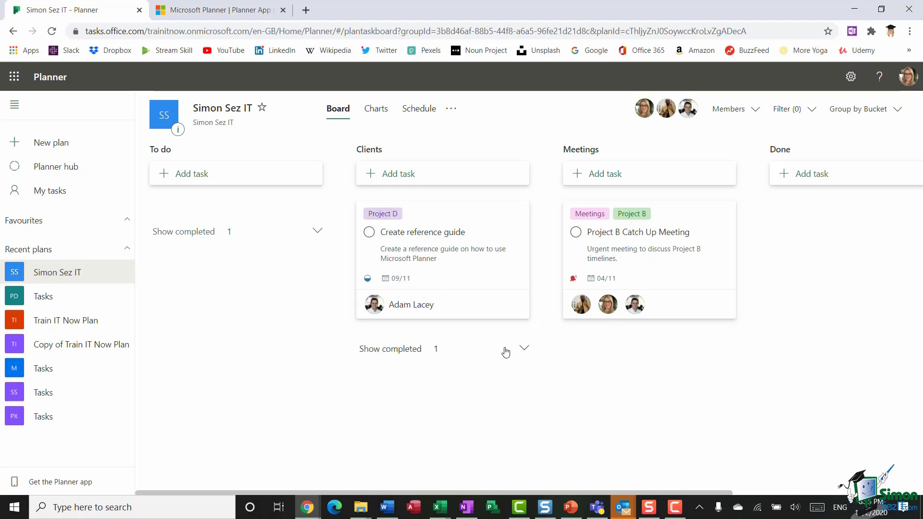
click(524, 349)
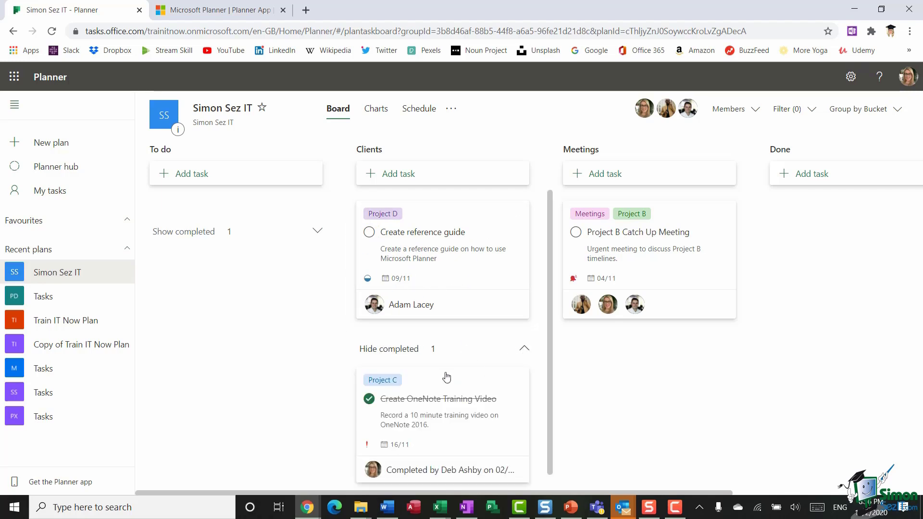
click(524, 350)
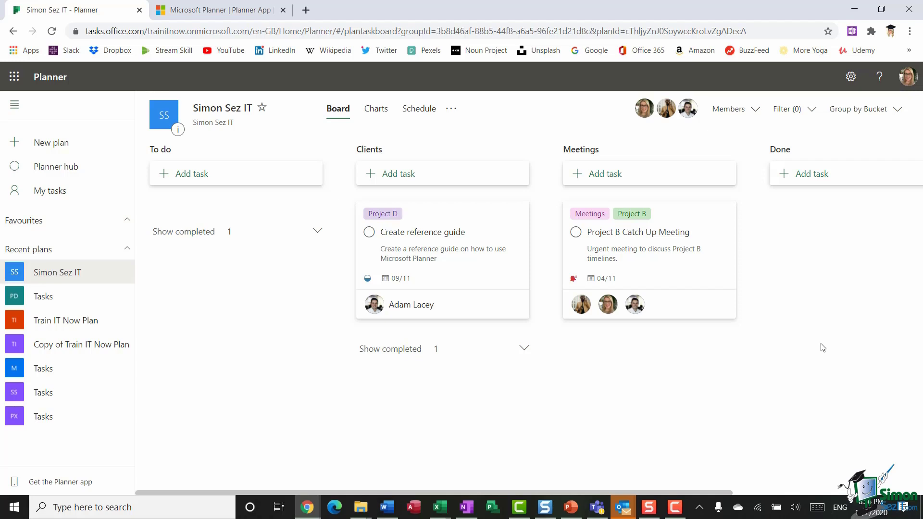
click(898, 111)
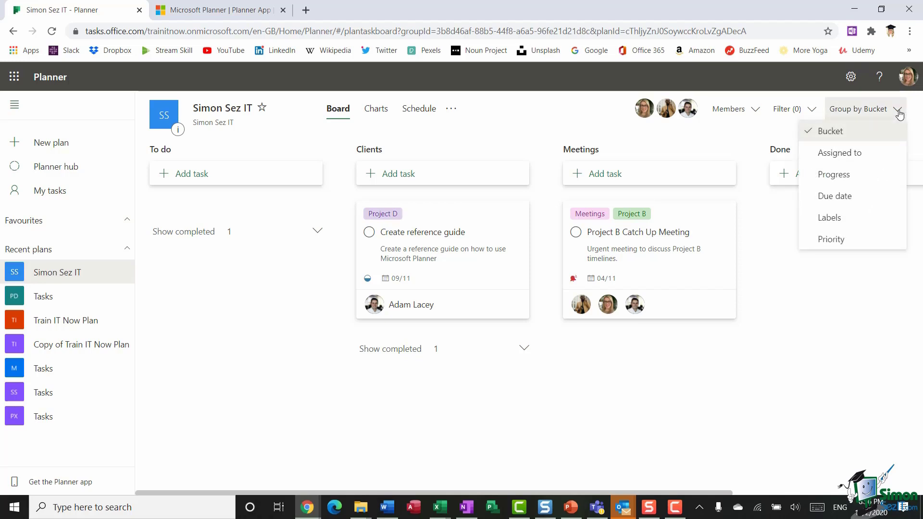
Group the Simon Sez IT board by Progress into Not started, In progress and Completed.
click(845, 180)
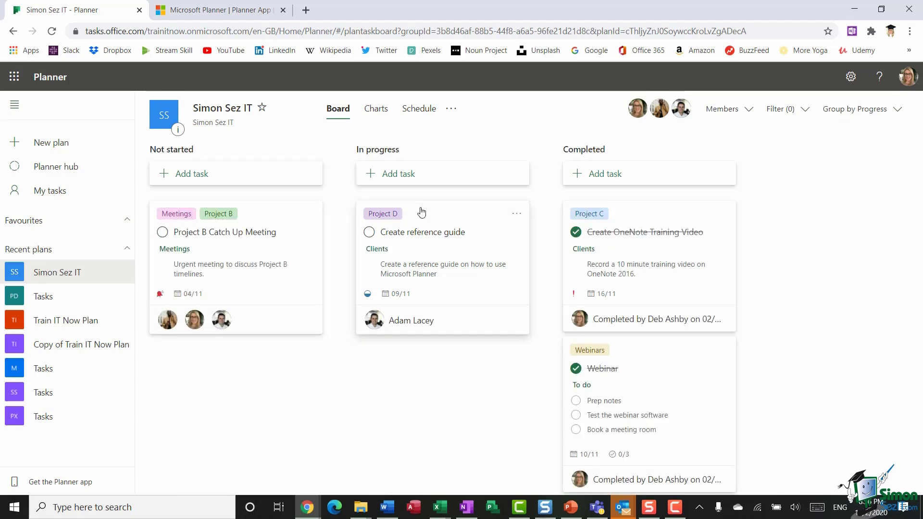
scroll(654, 210, down, 1)
scroll(654, 210, up, 1)
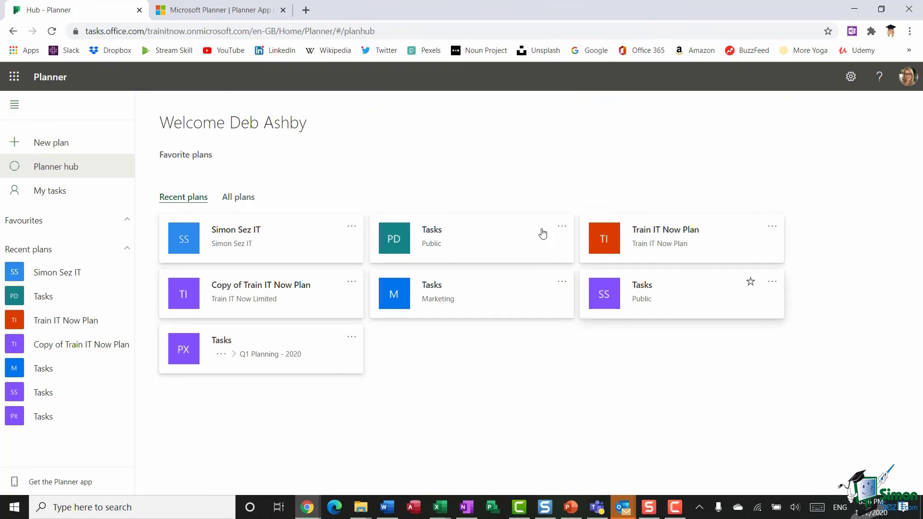
Show all plans on the hub and star Simon Sez IT as a favourite.
click(244, 198)
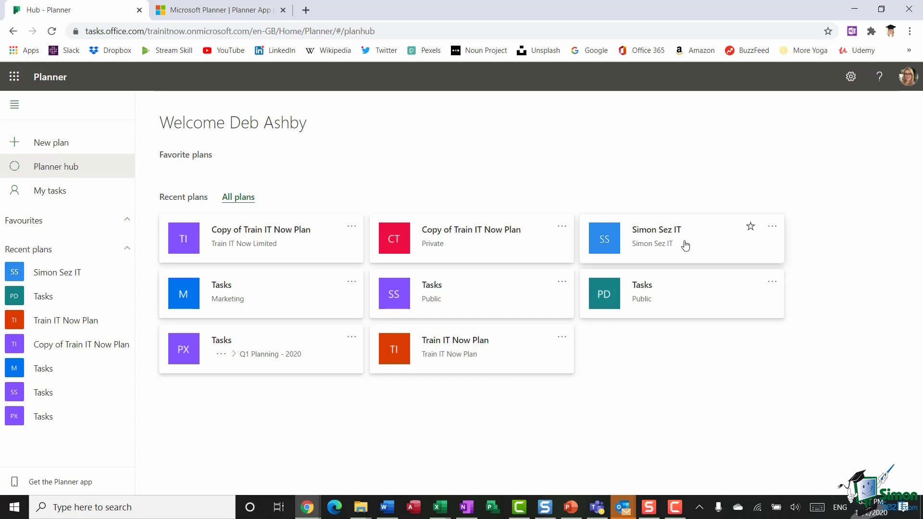
click(750, 227)
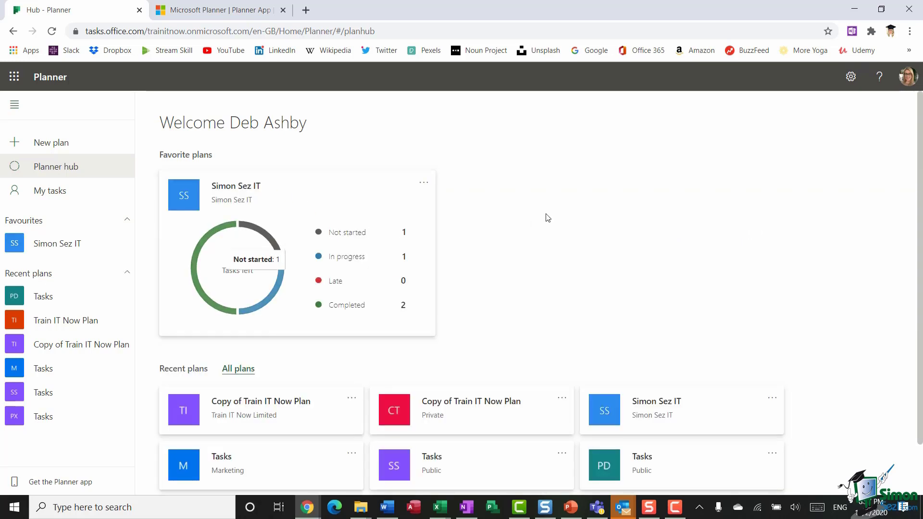
scroll(673, 226, down, 1)
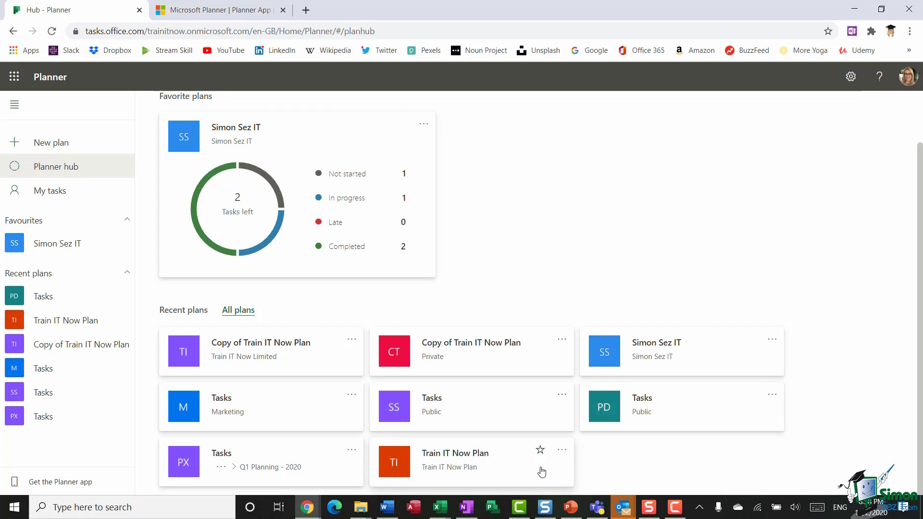
Add Train IT Now Plan to favourites, then bring up the Simon Sez IT card's actions.
click(561, 450)
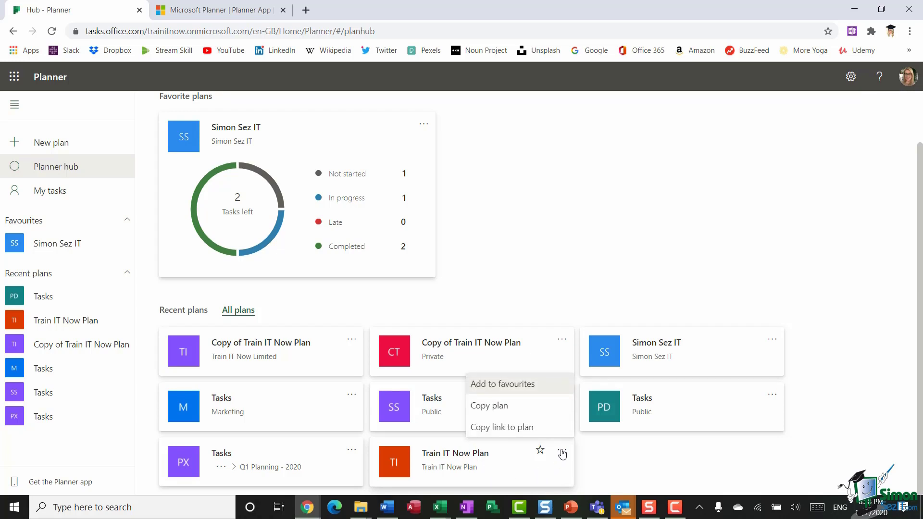
click(550, 385)
scroll(799, 251, up, 1)
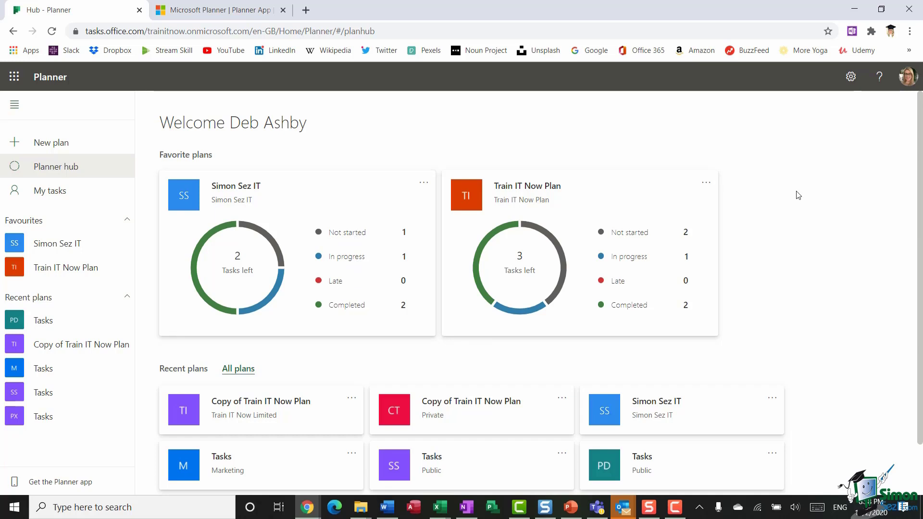
click(423, 186)
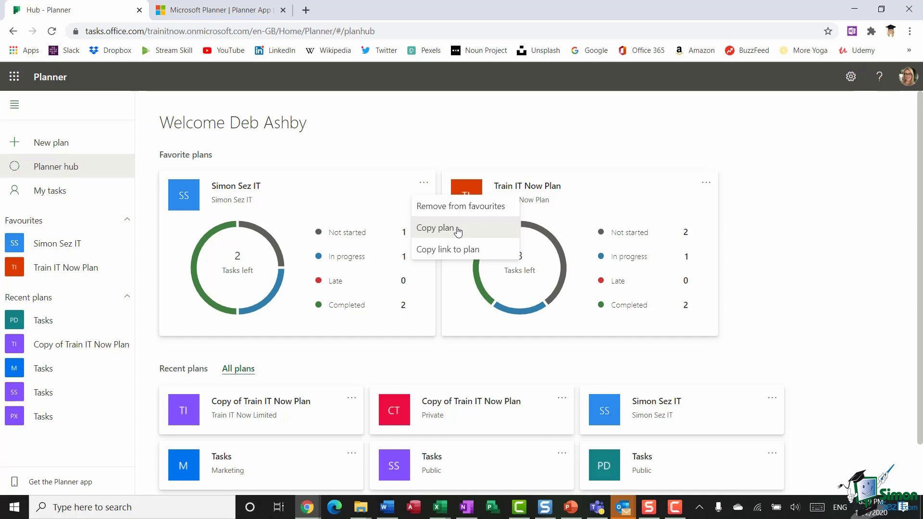
Choose Copy plan for Simon Sez IT, proposing the name 'Copy of Simon Sez IT'.
click(457, 229)
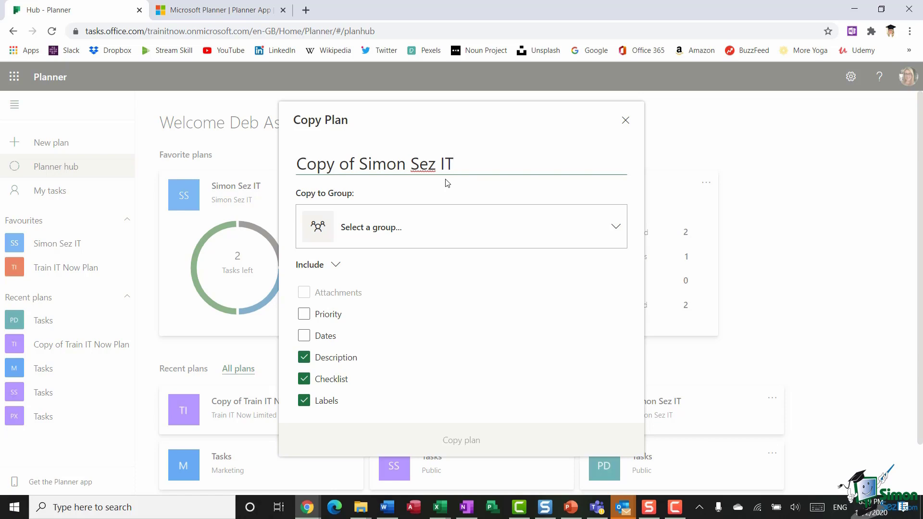
Copy the plan into the Simon Sez IT group, also including Dates and Priority.
click(615, 227)
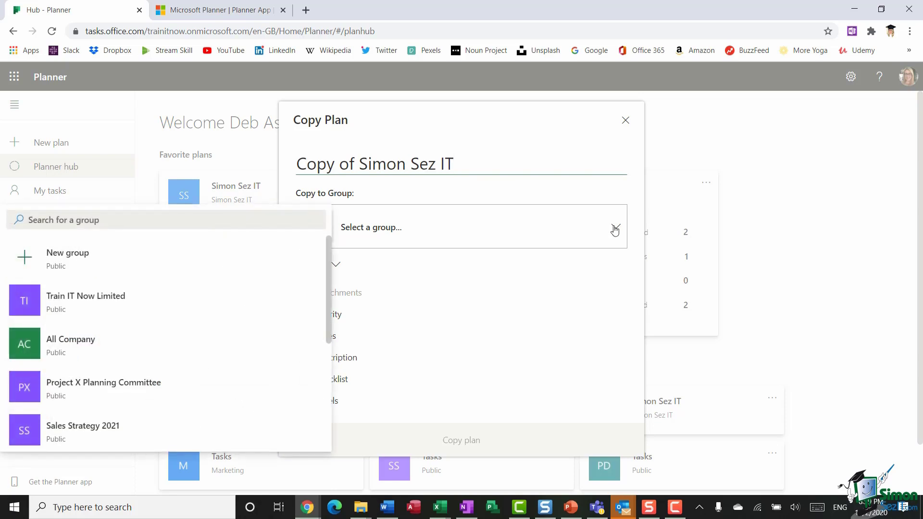
scroll(323, 345, down, 5)
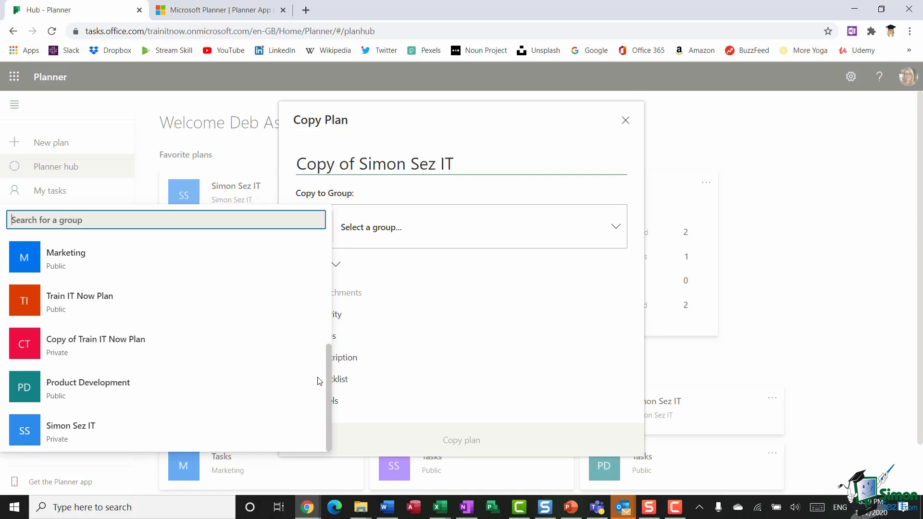
click(107, 434)
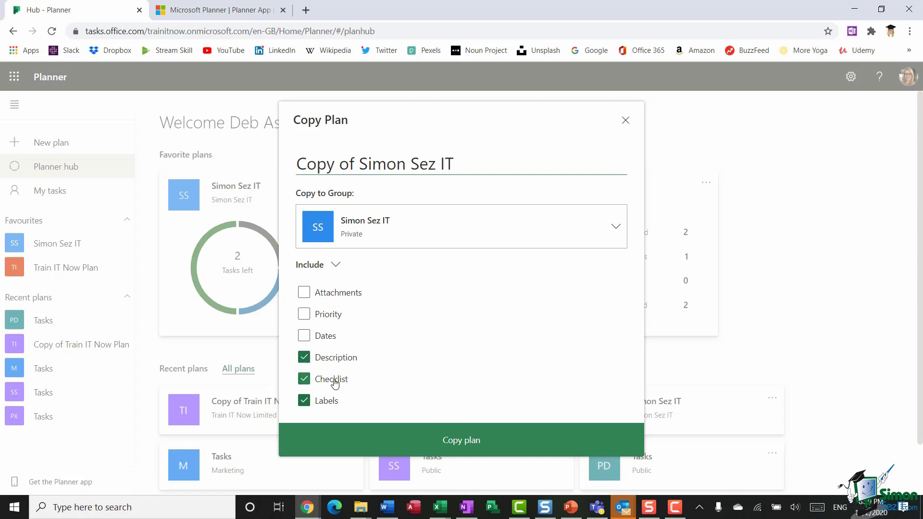
click(304, 336)
click(304, 315)
click(449, 443)
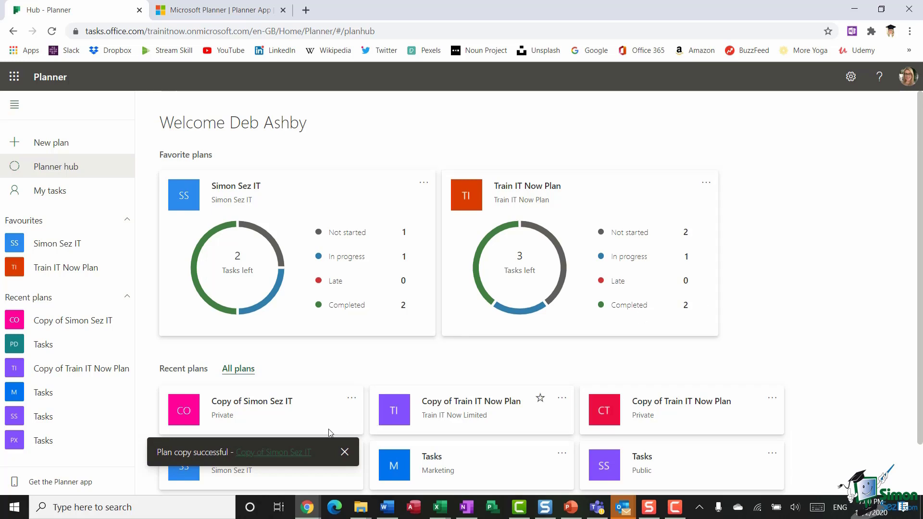
Dismiss the copy notice, return to Recent plans and open Copy of Simon Sez IT.
click(344, 453)
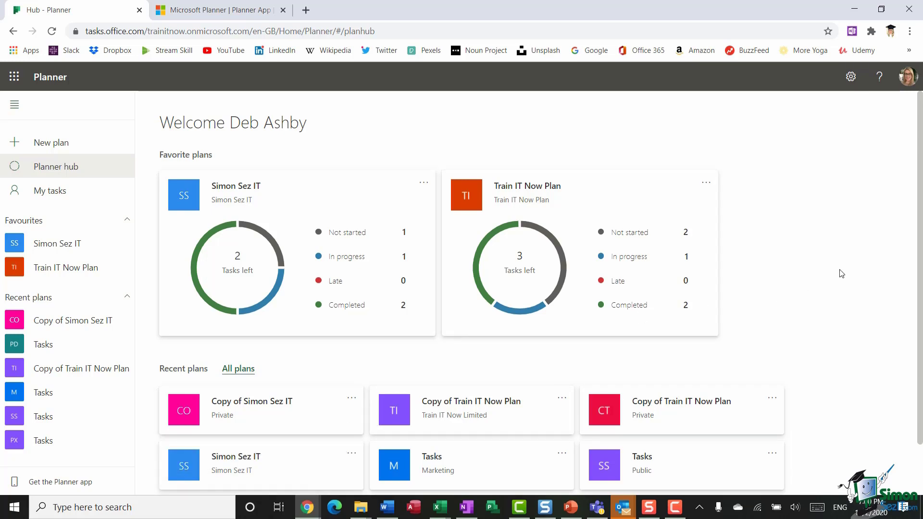
scroll(497, 317, down, 1)
click(174, 311)
scroll(174, 315, up, 1)
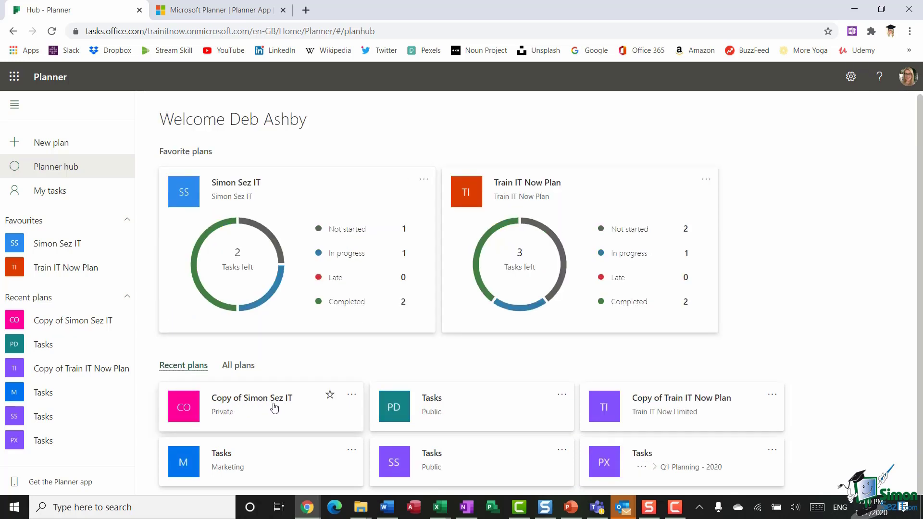
click(262, 419)
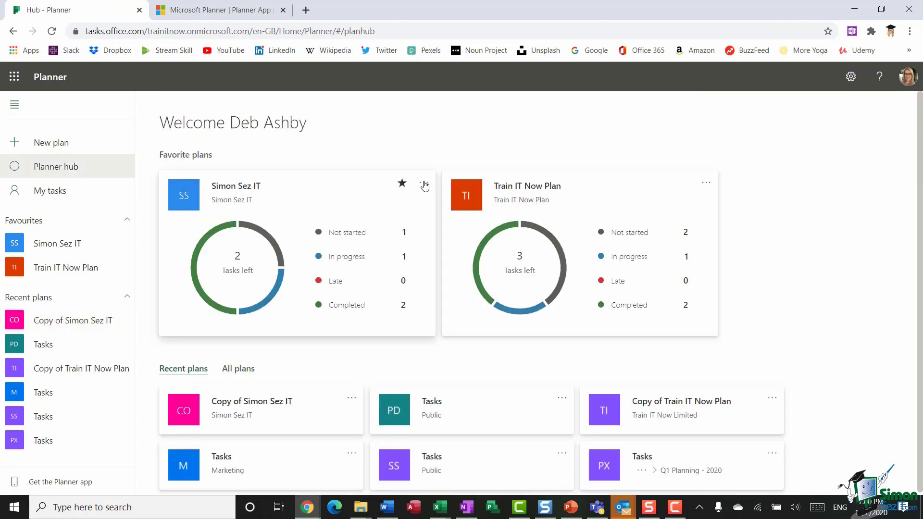
Copy the Simon Sez IT plan's link to the clipboard and open its board.
click(422, 184)
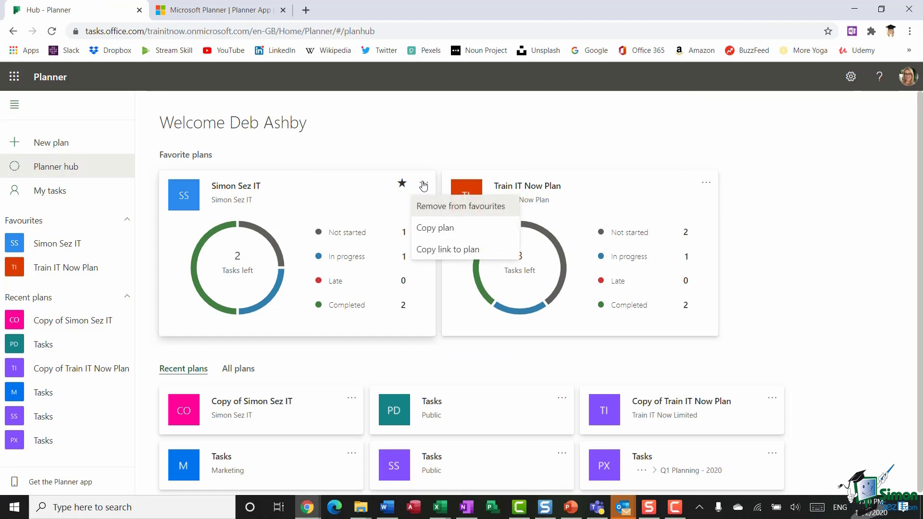
click(477, 259)
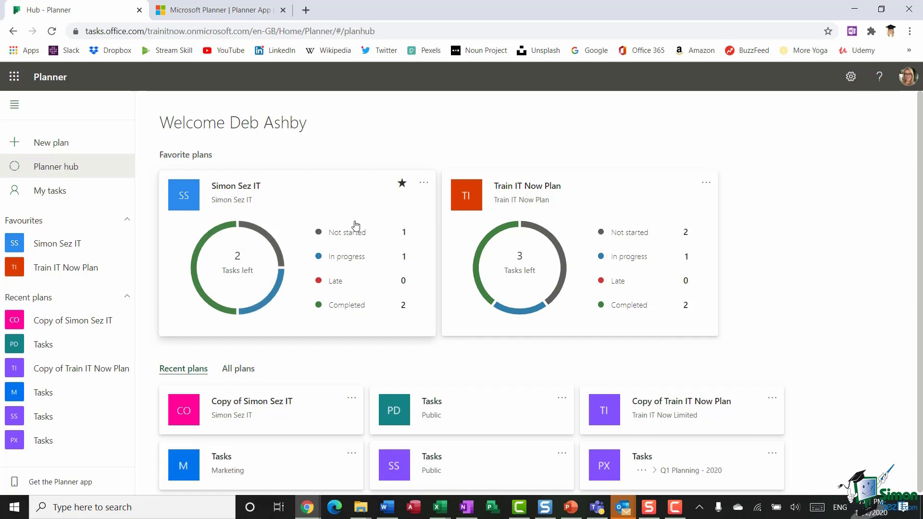
click(423, 182)
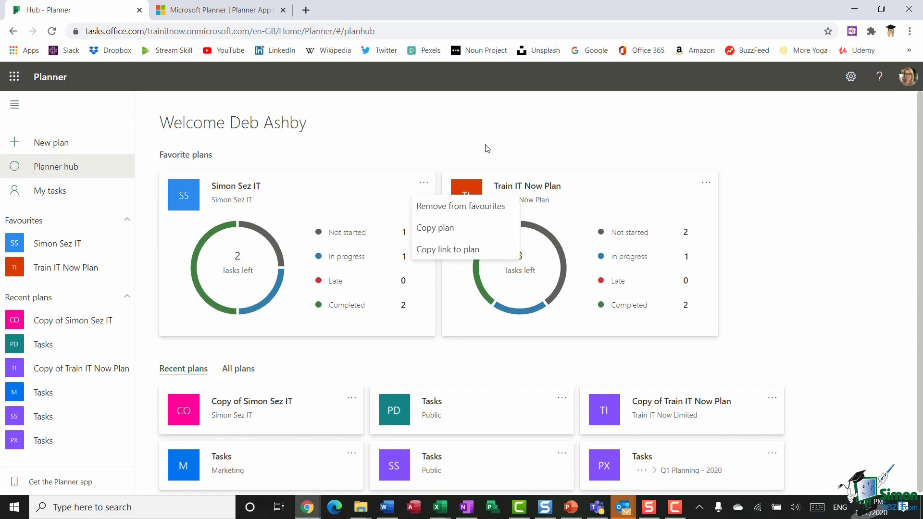
click(487, 148)
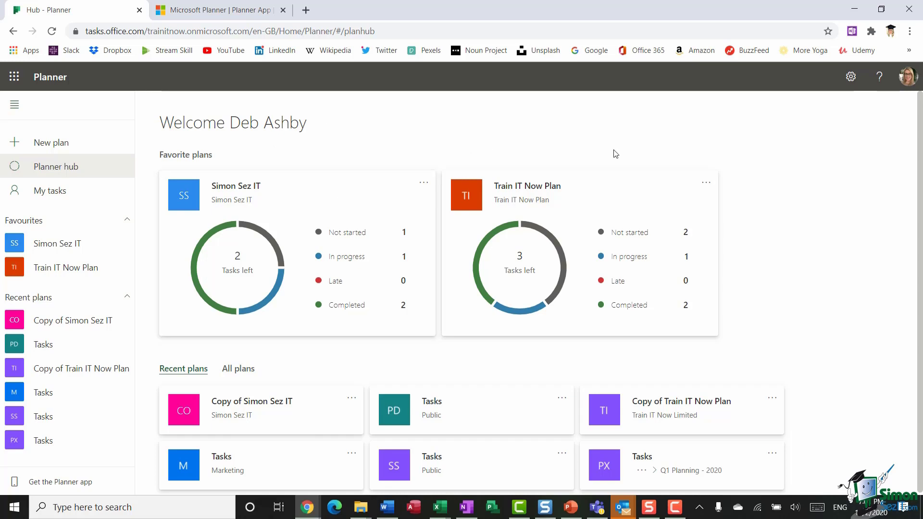
click(286, 221)
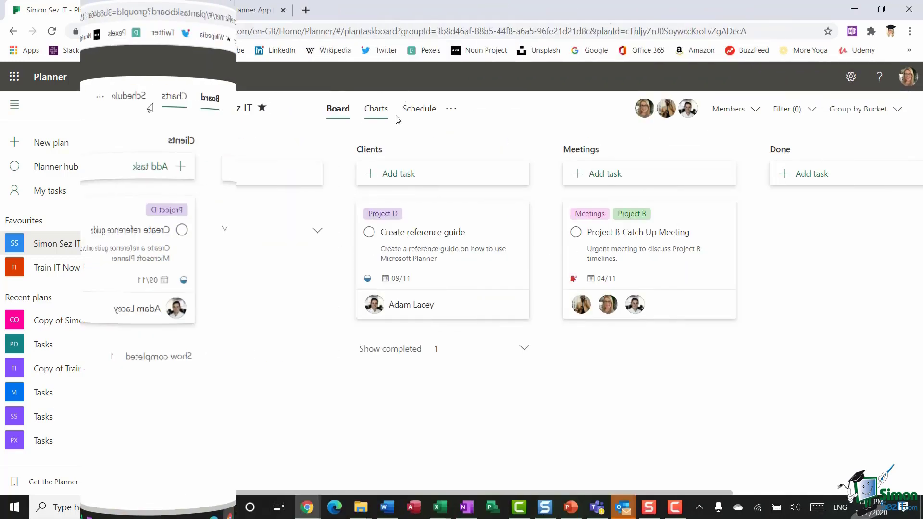
Review the Simon Sez IT charts down to Members, then show the November 2020 Schedule.
click(380, 114)
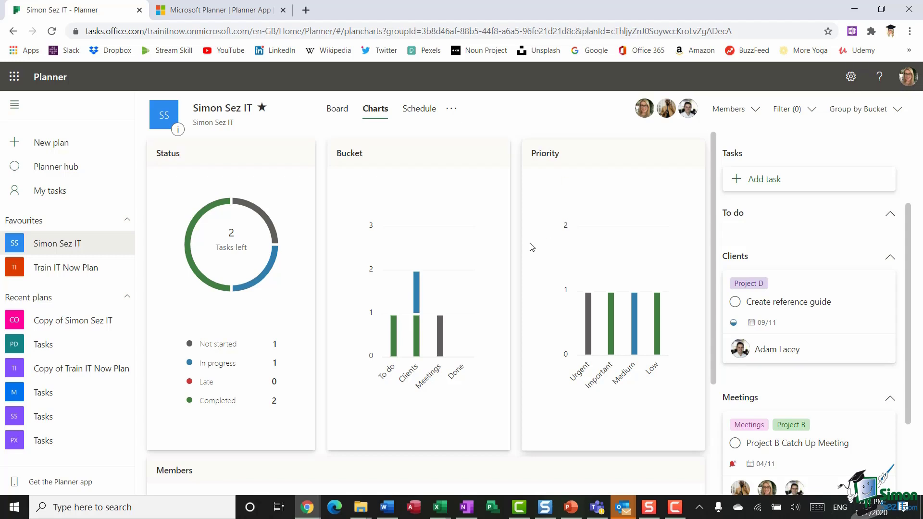
scroll(532, 247, down, 3)
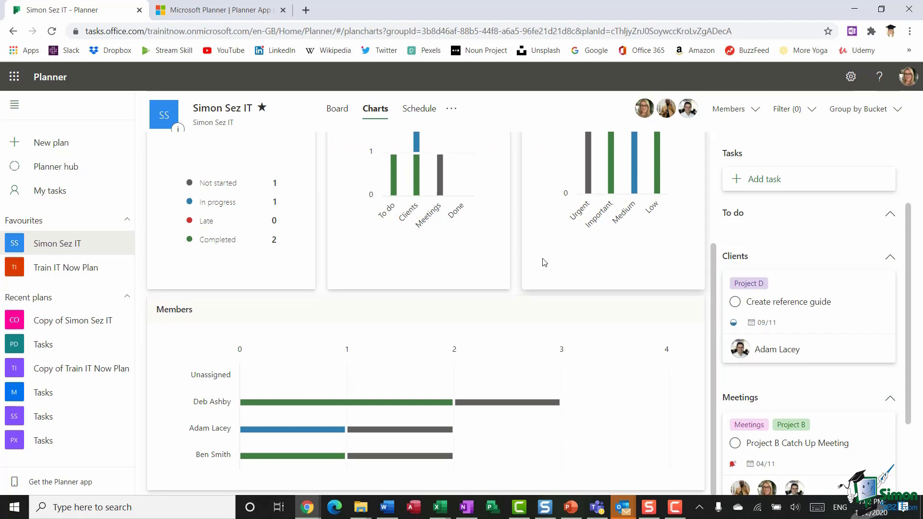
scroll(543, 262, up, 3)
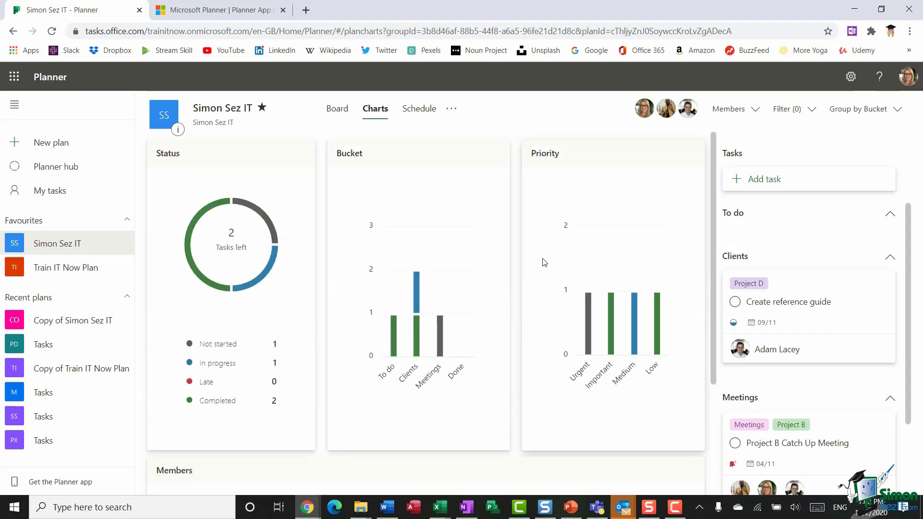
click(420, 114)
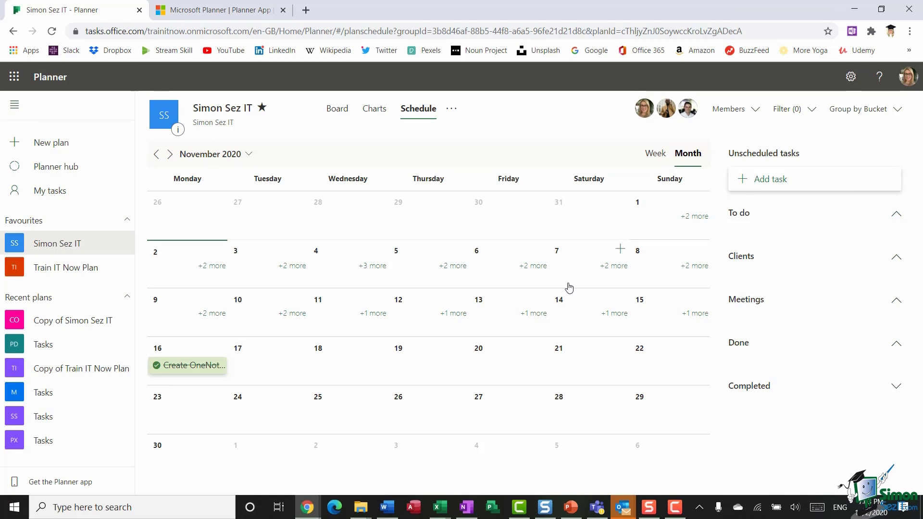
Export Simon Sez IT to Excel and open the downloaded Simon Sez IT.xlsx.
click(452, 109)
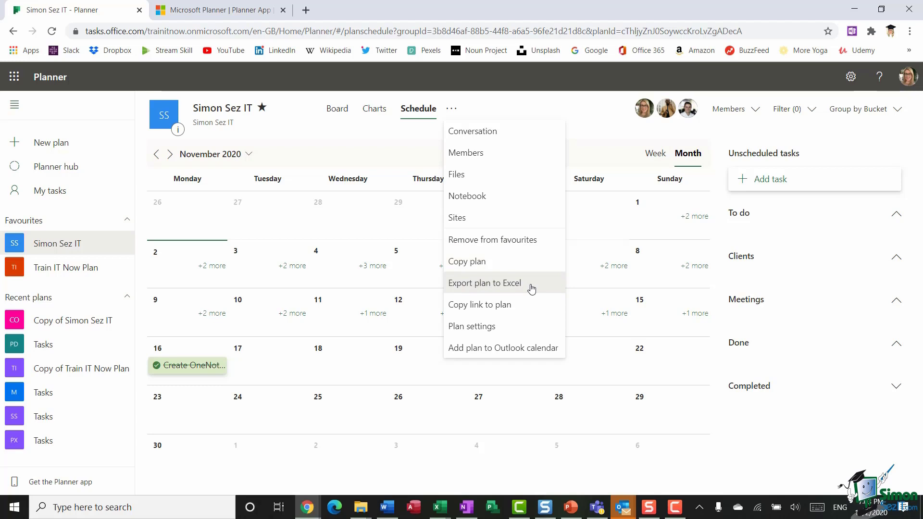
click(531, 288)
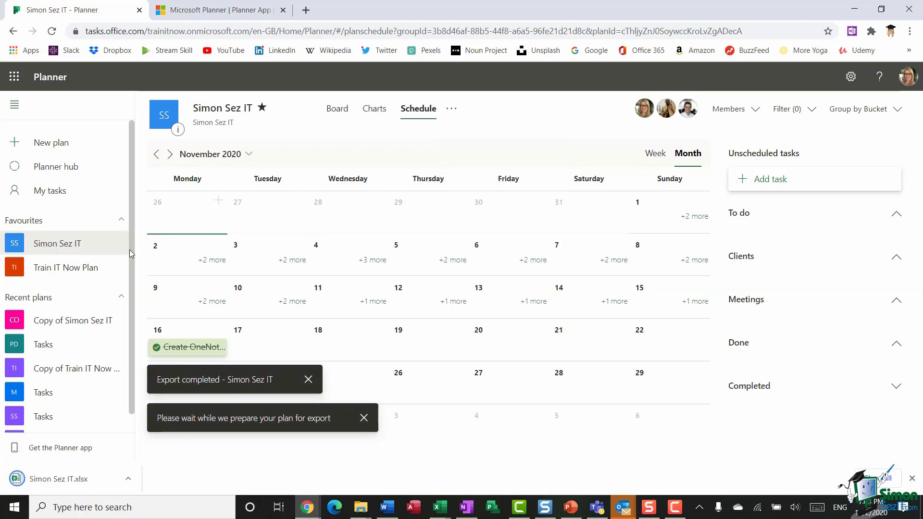
click(84, 483)
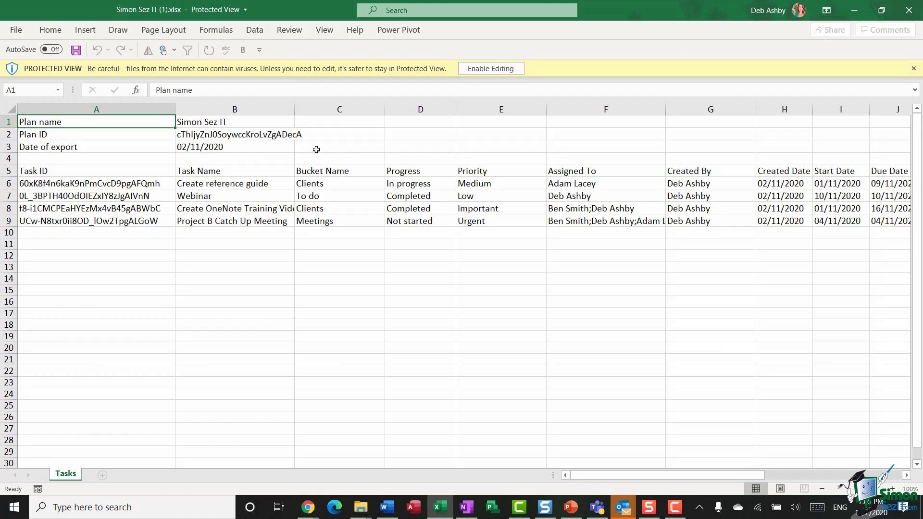
Highlight the plan name, Plan ID and Date of export rows in the workbook.
click(366, 183)
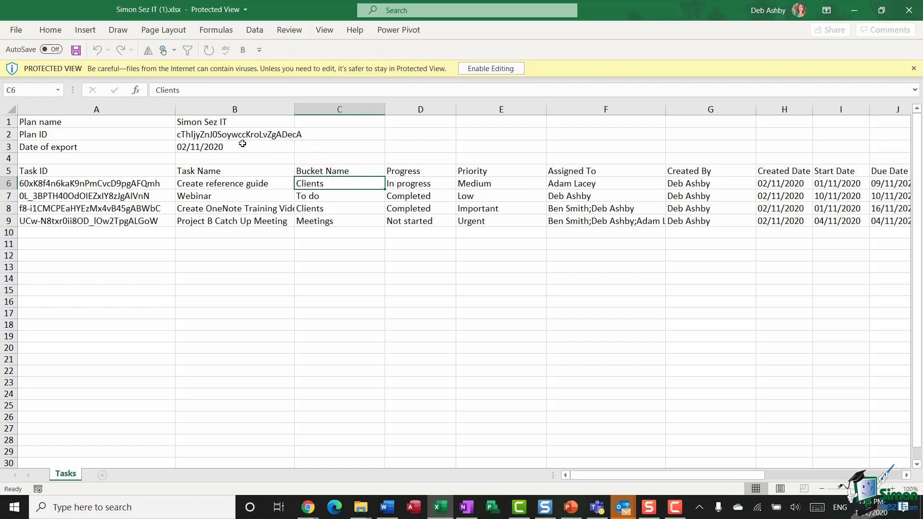
drag(33, 124, 194, 124)
click(76, 137)
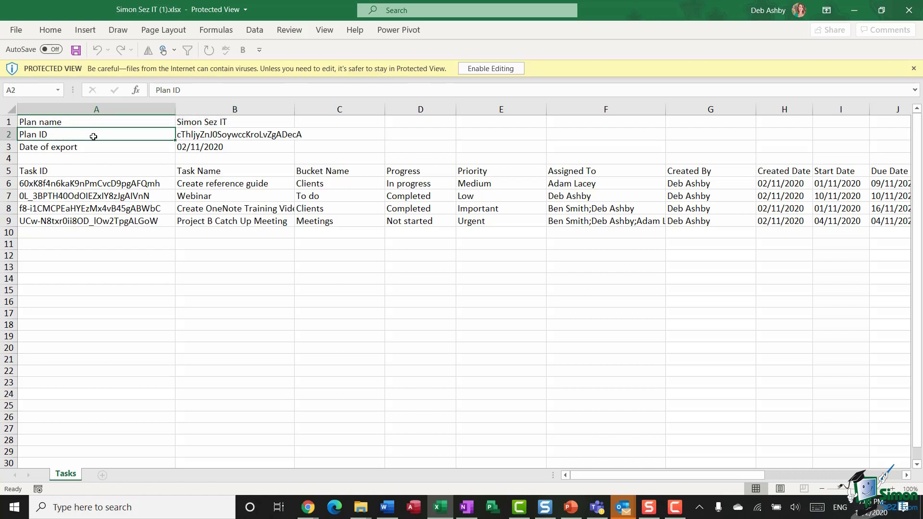
drag(77, 136, 231, 135)
drag(52, 150, 215, 149)
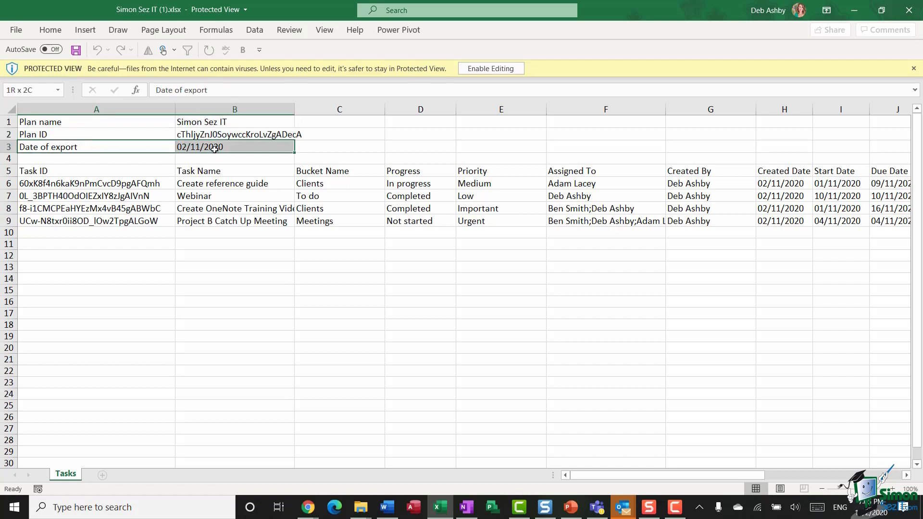
Highlight the Task ID, task name, bucket, progress, priority and assignee columns, then close Excel.
click(42, 173)
drag(77, 187, 76, 222)
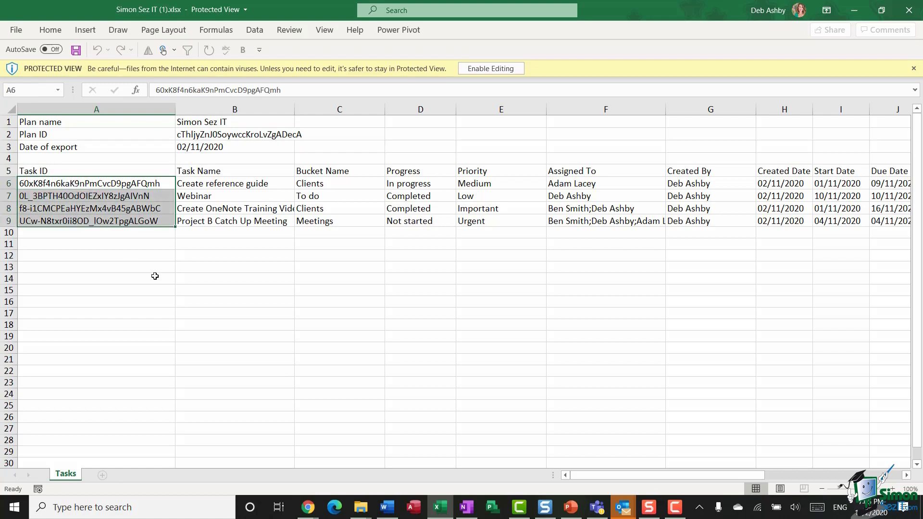
drag(229, 184, 231, 222)
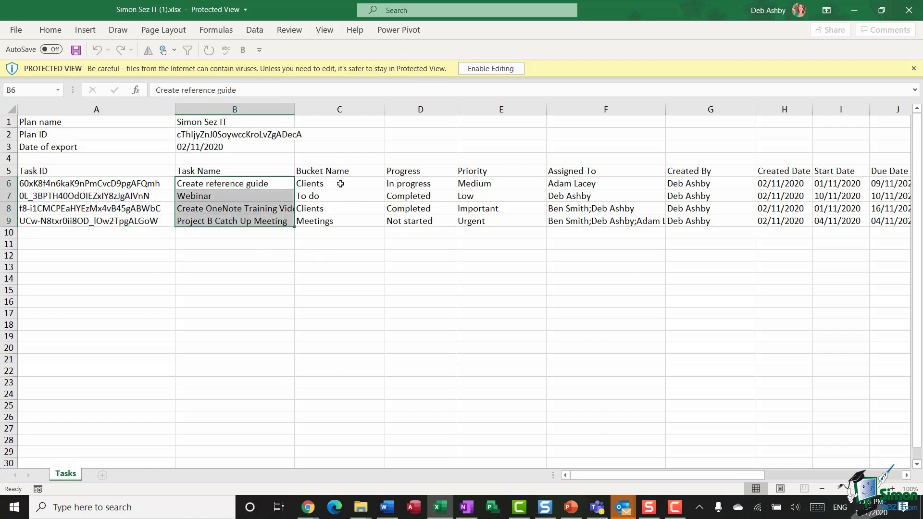
drag(340, 184, 340, 223)
drag(435, 184, 435, 218)
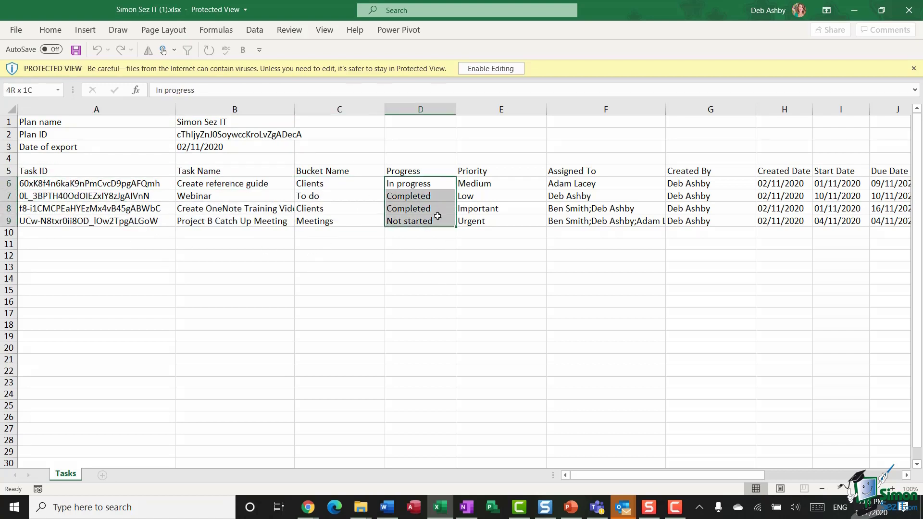
drag(504, 185, 504, 222)
drag(575, 184, 605, 232)
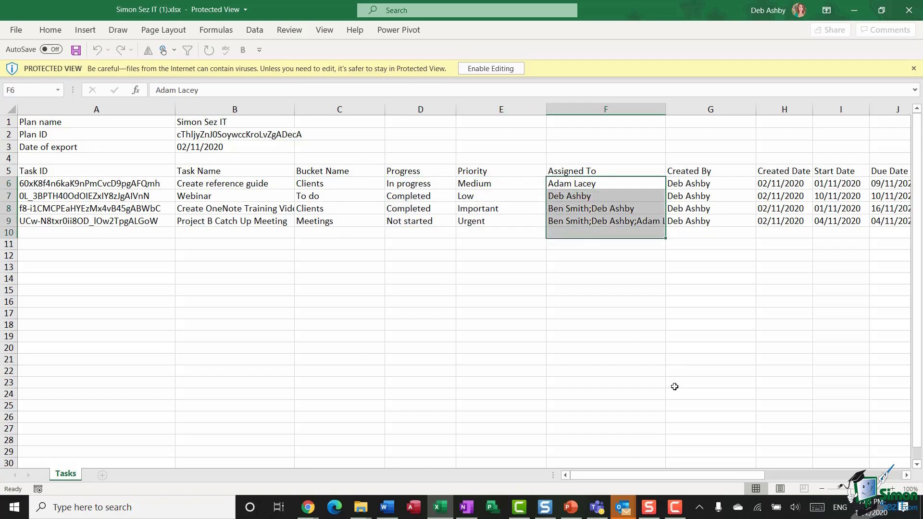
mouse_move(692, 480)
mouse_down()
mouse_move(828, 479)
mouse_move(697, 481)
mouse_up()
click(909, 11)
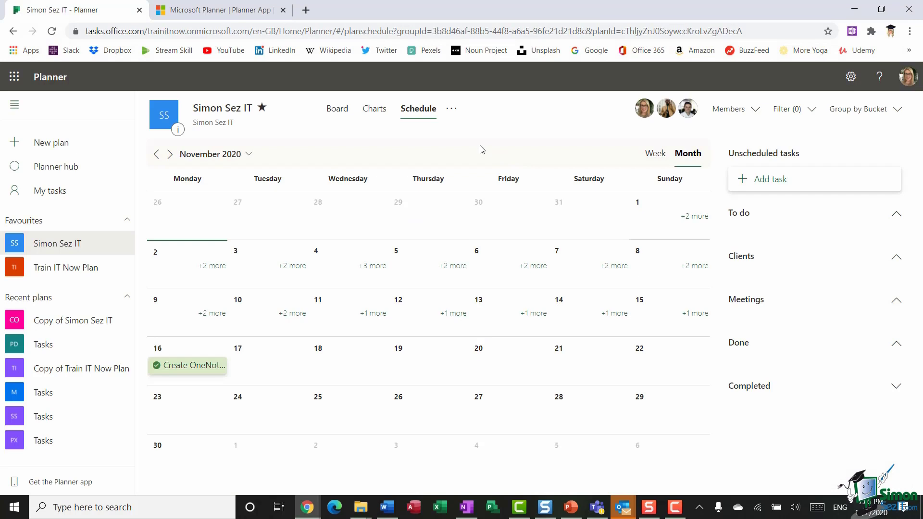
View the Simon Sez IT plan settings and cancel without changes.
click(451, 110)
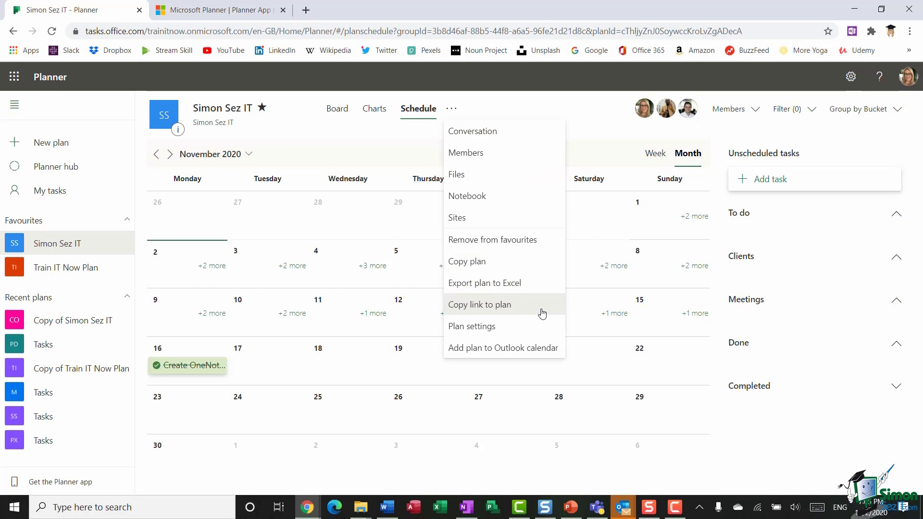
click(485, 328)
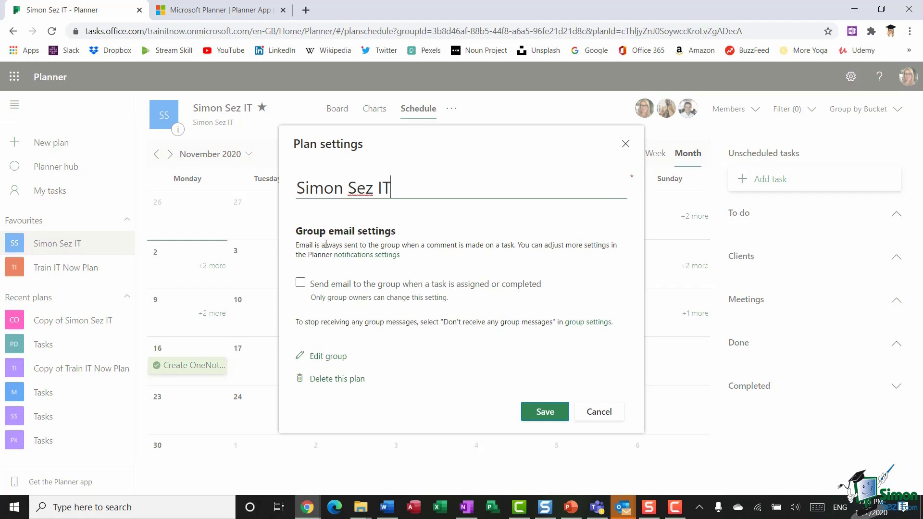
click(599, 412)
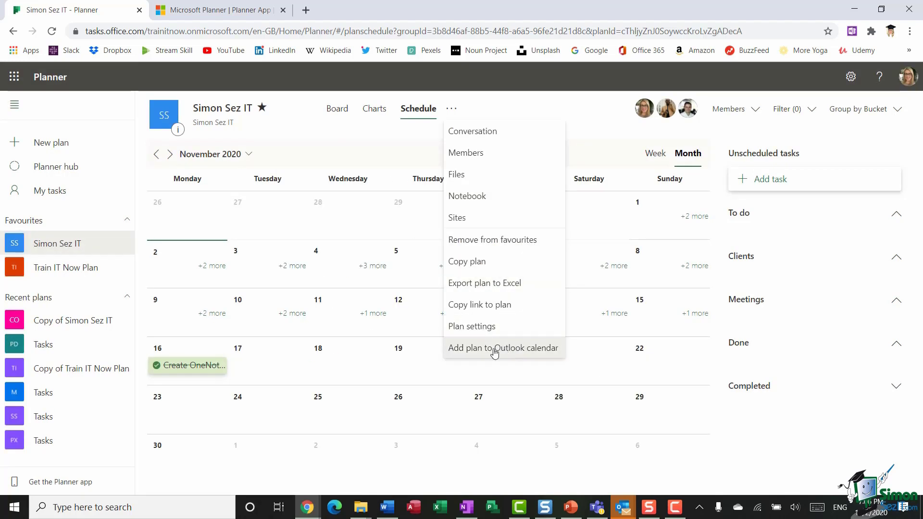
Glance at the Add plan to Outlook calendar option, then open the group's Conversation in Outlook.
click(528, 351)
key(Escape)
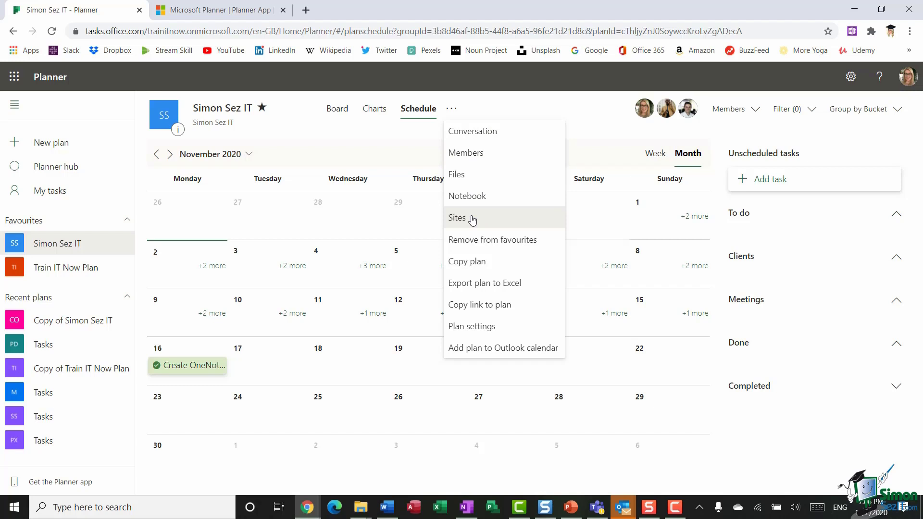
click(478, 137)
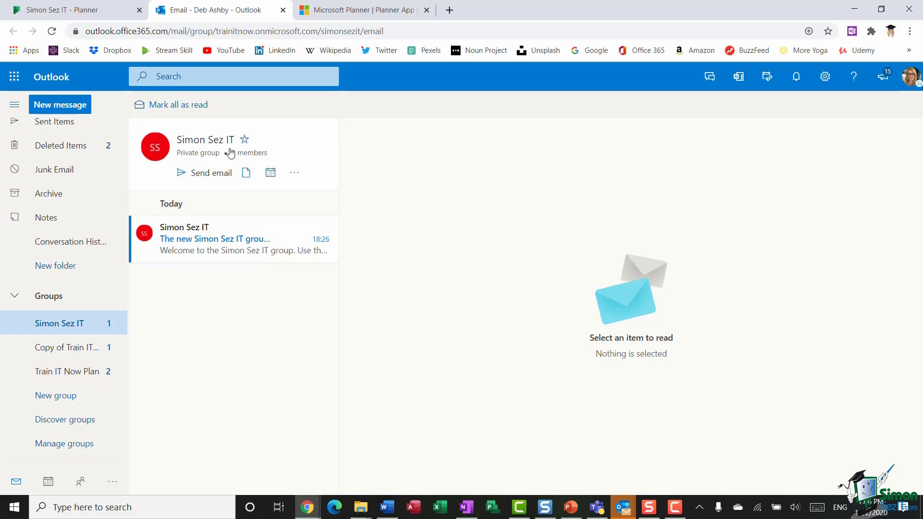
Read the welcome email, start a blank draft to the Simon Sez IT group, then return to Planner.
click(245, 244)
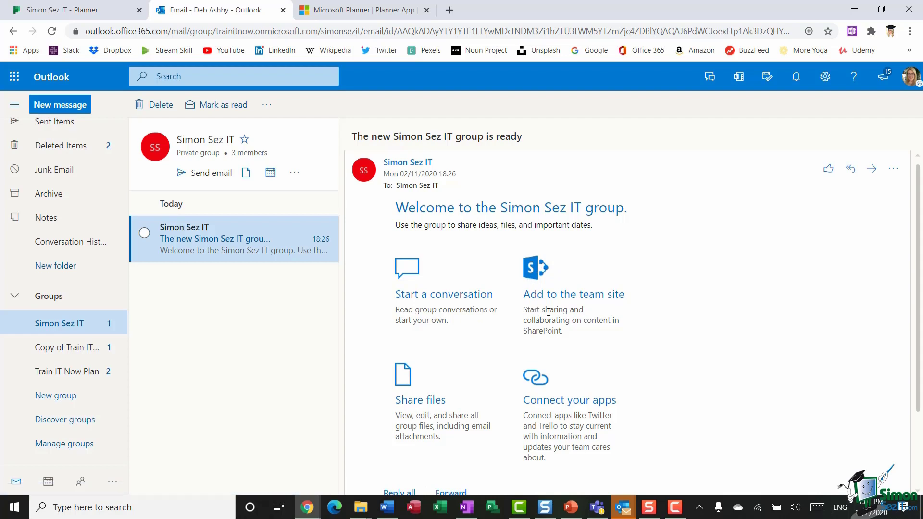
click(406, 274)
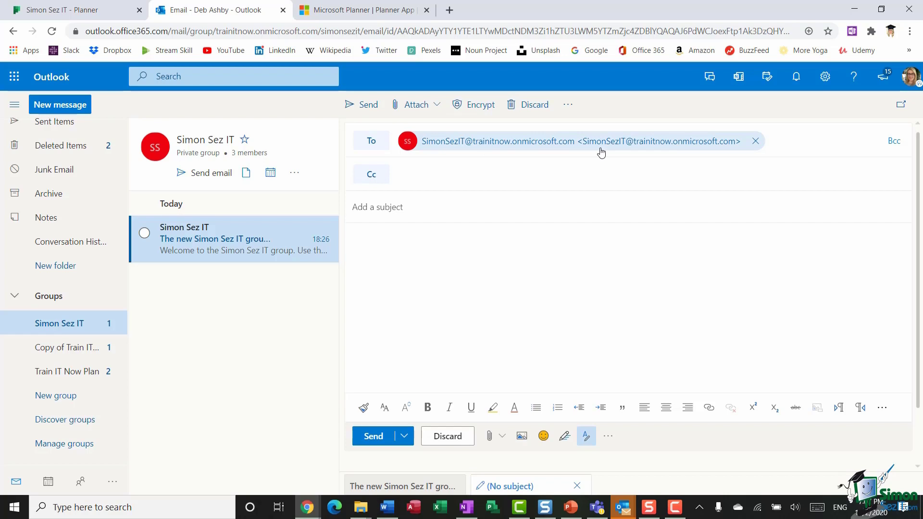
click(63, 10)
click(451, 110)
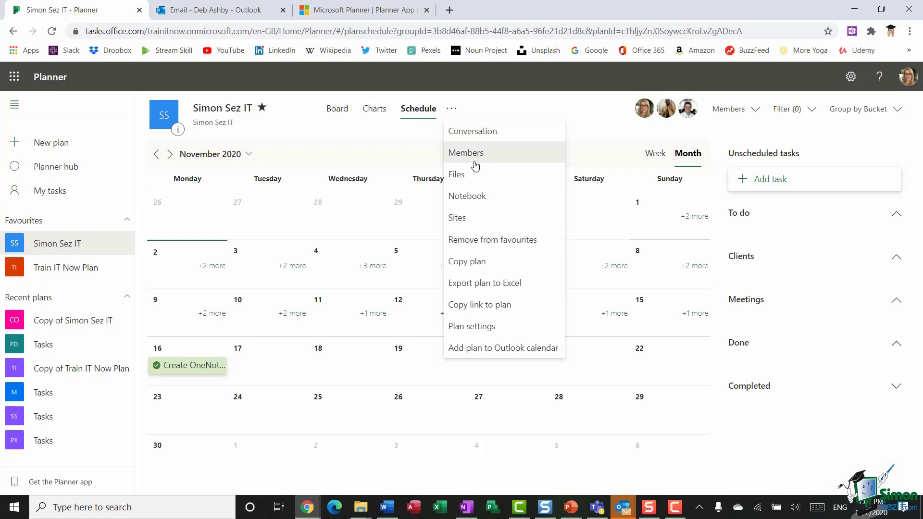
Open the Simon Sez IT group's members page in Outlook on the web.
click(477, 159)
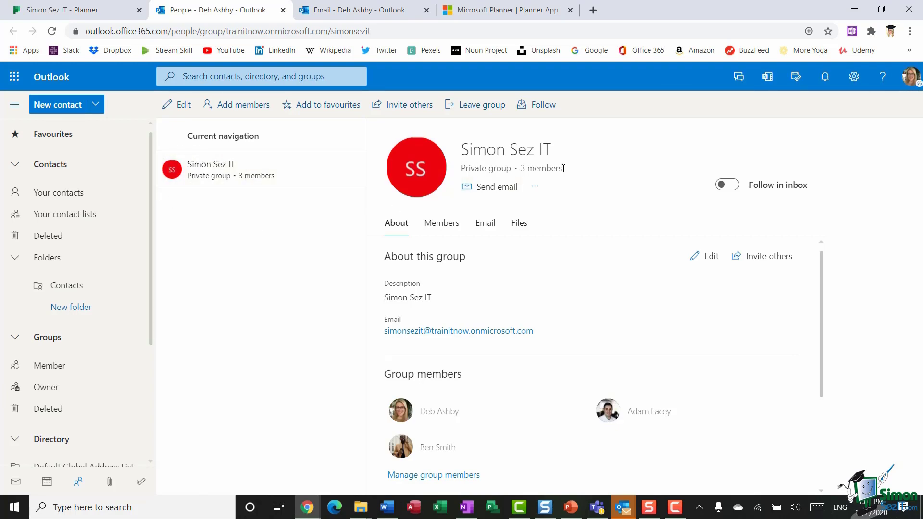
scroll(552, 332, down, 3)
scroll(450, 329, up, 2)
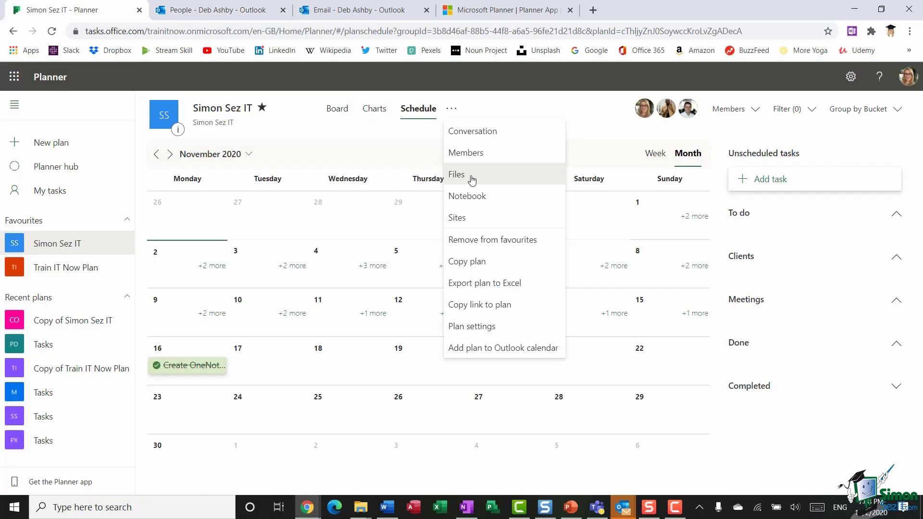
Open the group's empty SharePoint document library, then return to the plan in Planner.
click(471, 180)
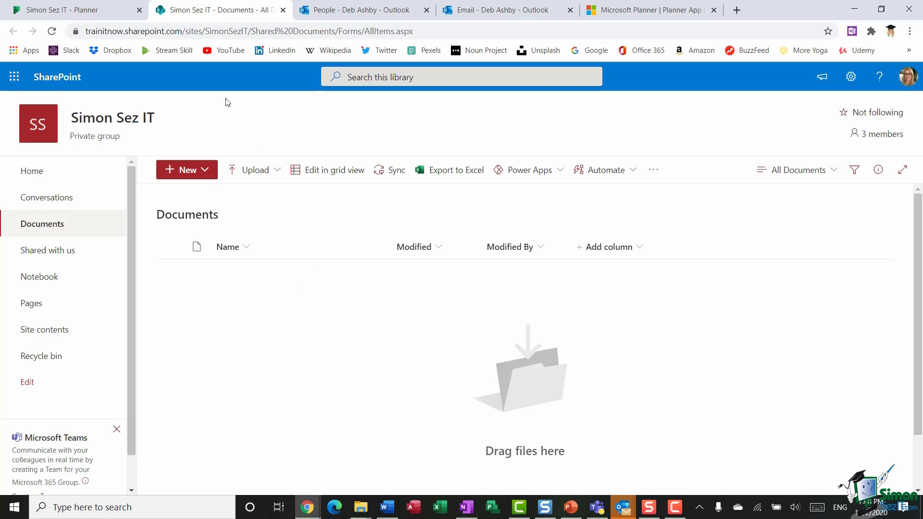
click(96, 10)
click(451, 110)
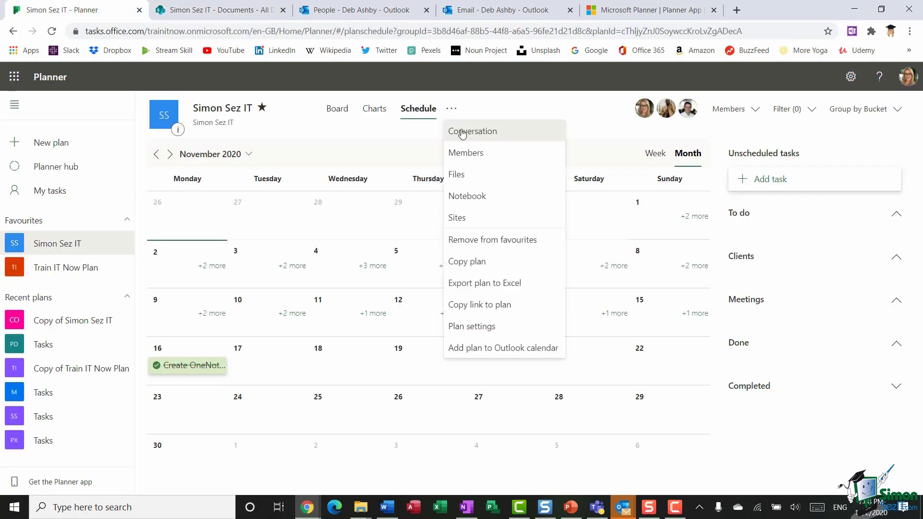